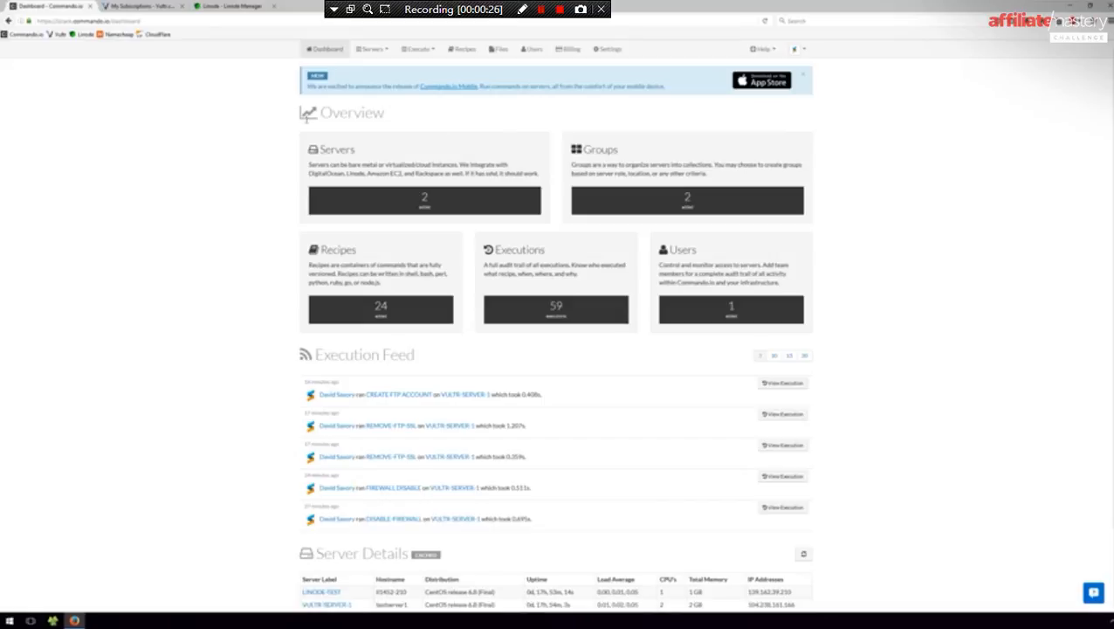
- Switch to the My Subscriptions - Vultr tab and take the course video out of full screen
click(175, 9)
key(Escape)
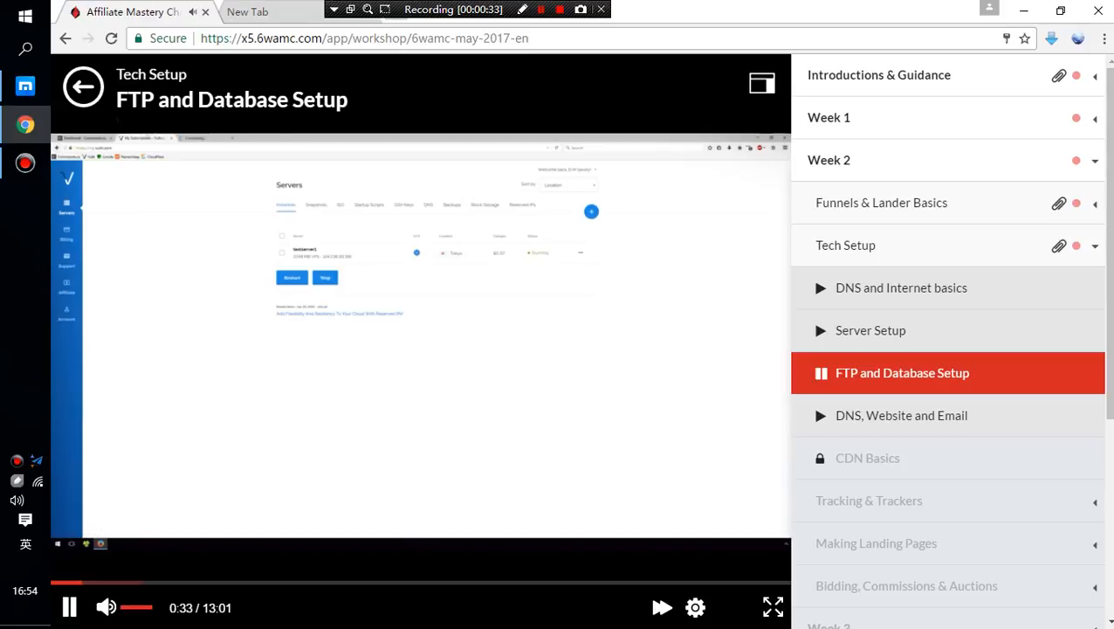
- Play the FTP and Database Setup video at Ultra quality in full screen
click(695, 608)
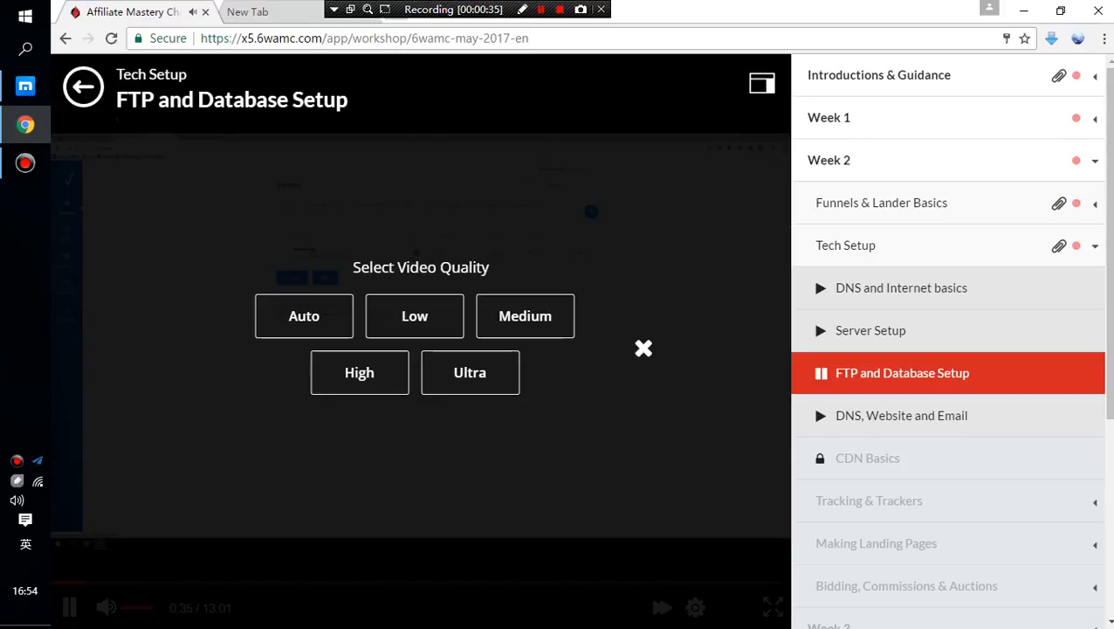
click(470, 372)
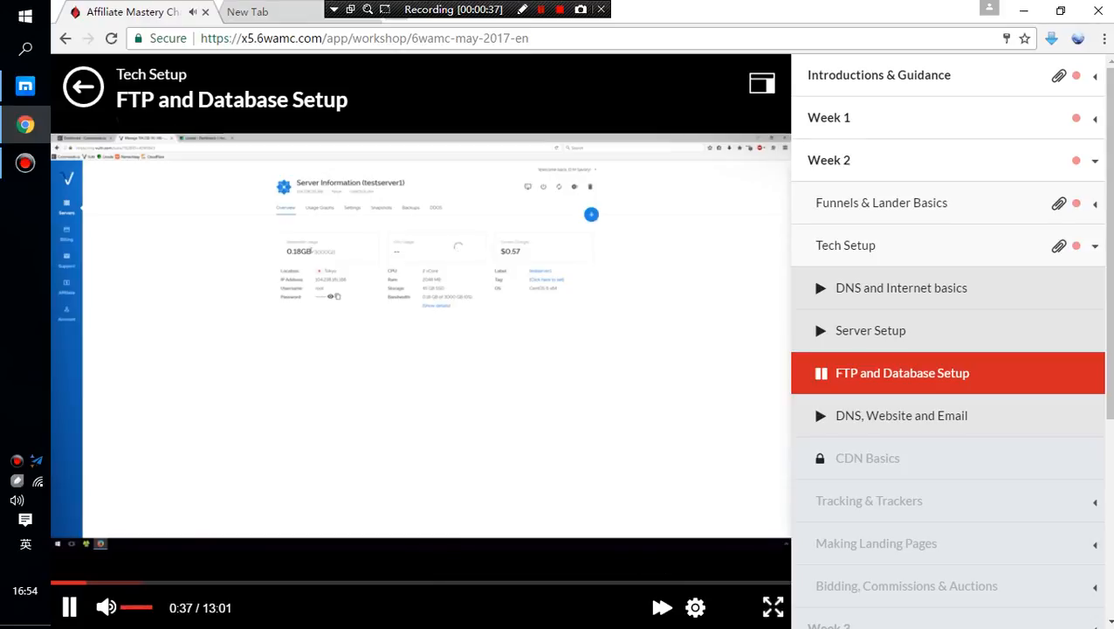
click(773, 607)
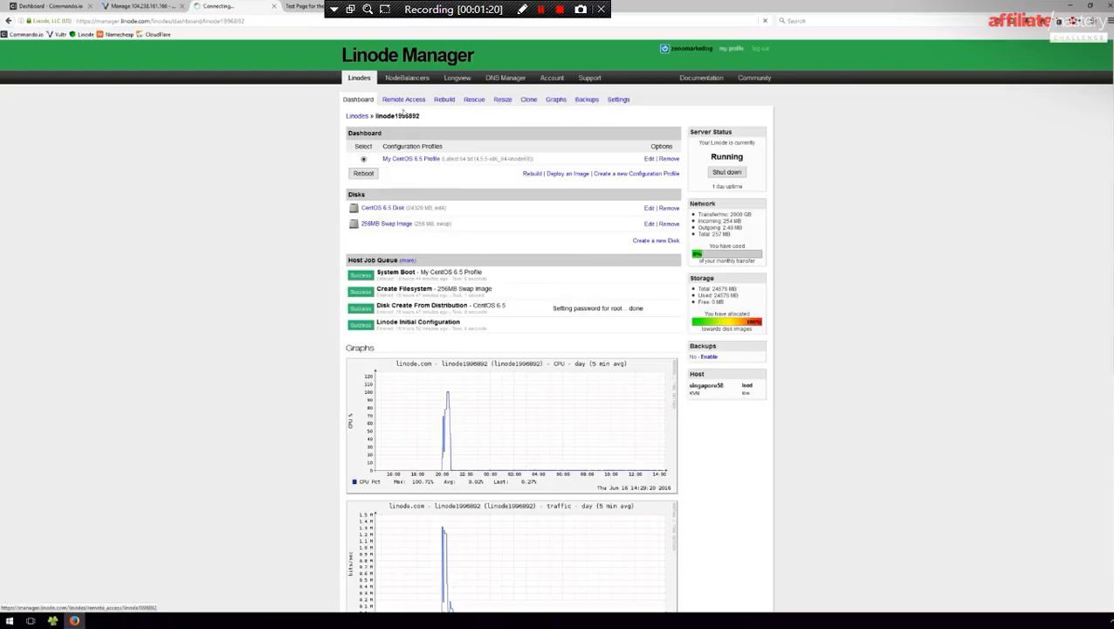
- Load the Linode IP 139.162.39.210 in a new tab, then return to the 104.238.161.166 test page
click(402, 101)
drag(522, 160, 471, 160)
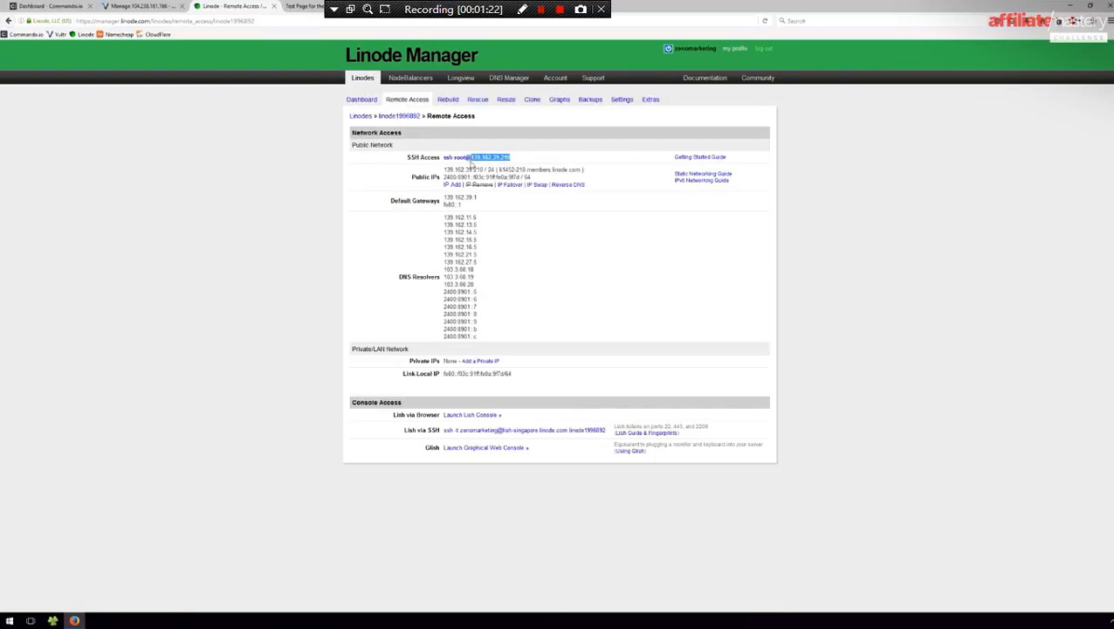
key(ctrl+c)
key(ctrl+t)
key(ctrl+v)
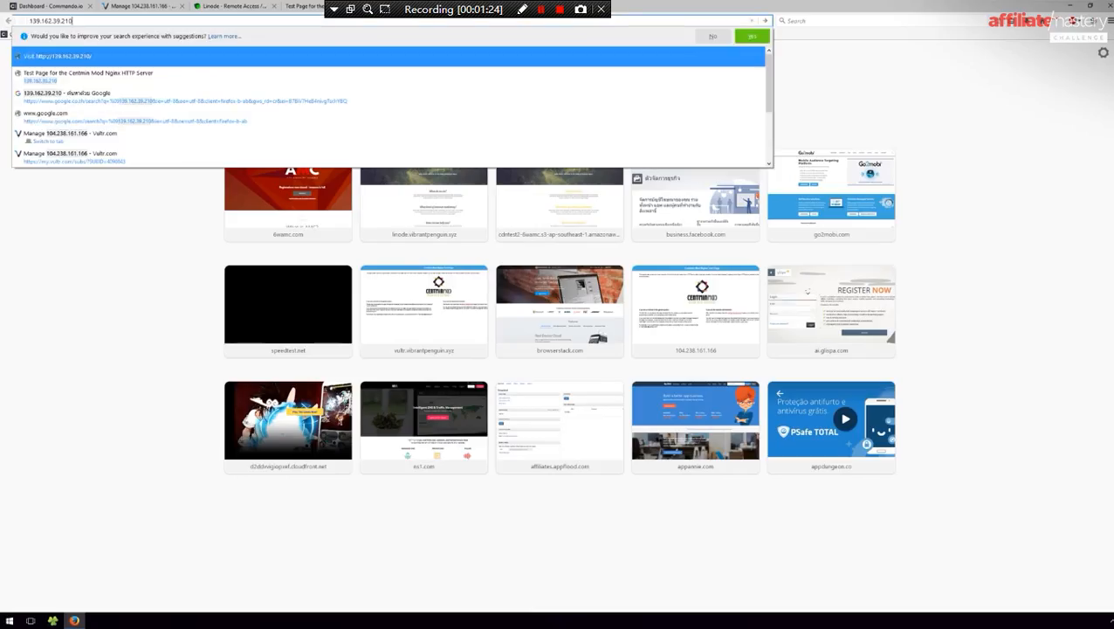
click(42, 20)
key(Return)
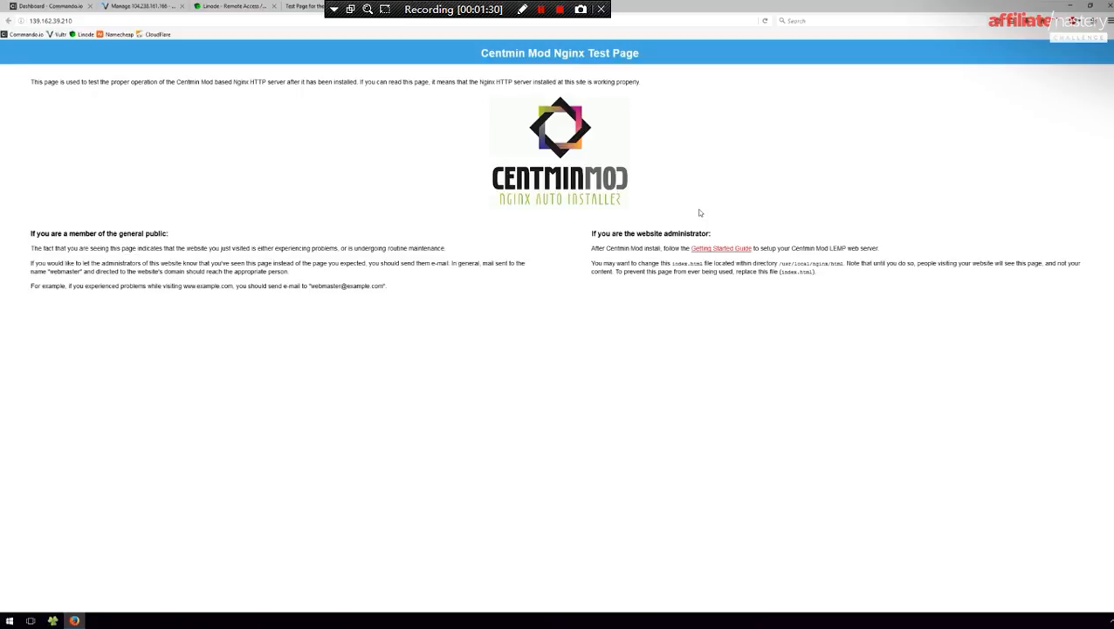
click(316, 7)
- Cycle through the open browser tabs to reach the Commando.io dashboard
click(319, 7)
click(233, 6)
click(140, 6)
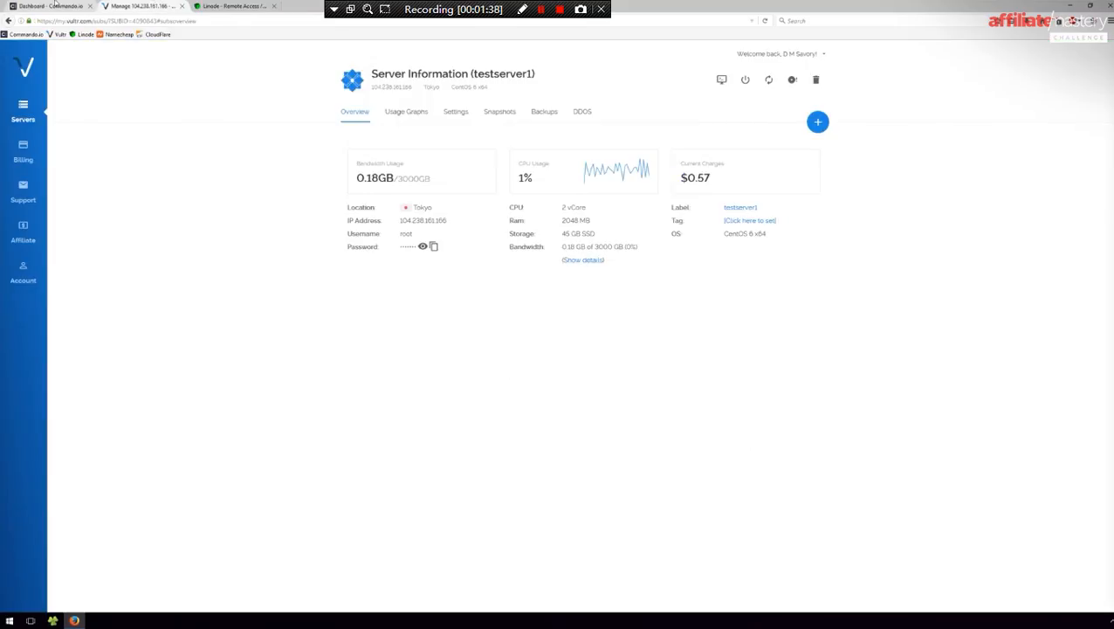
click(54, 6)
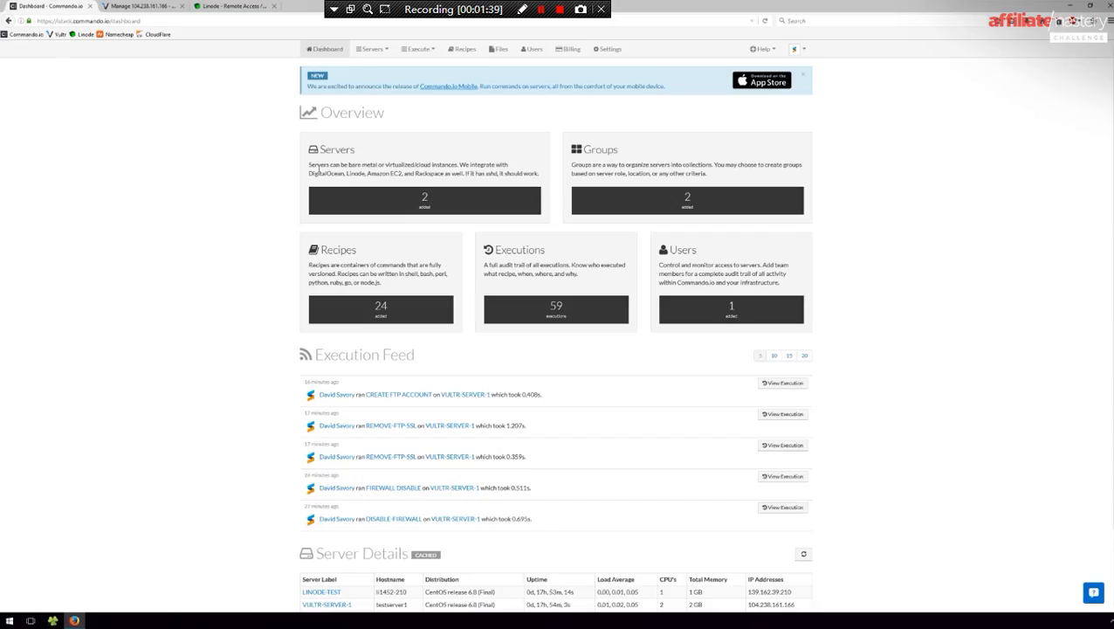
- Open Commando.io.pdf and tile it beside the browser, giving the browser the wider share
click(1072, 5)
double_click(1016, 92)
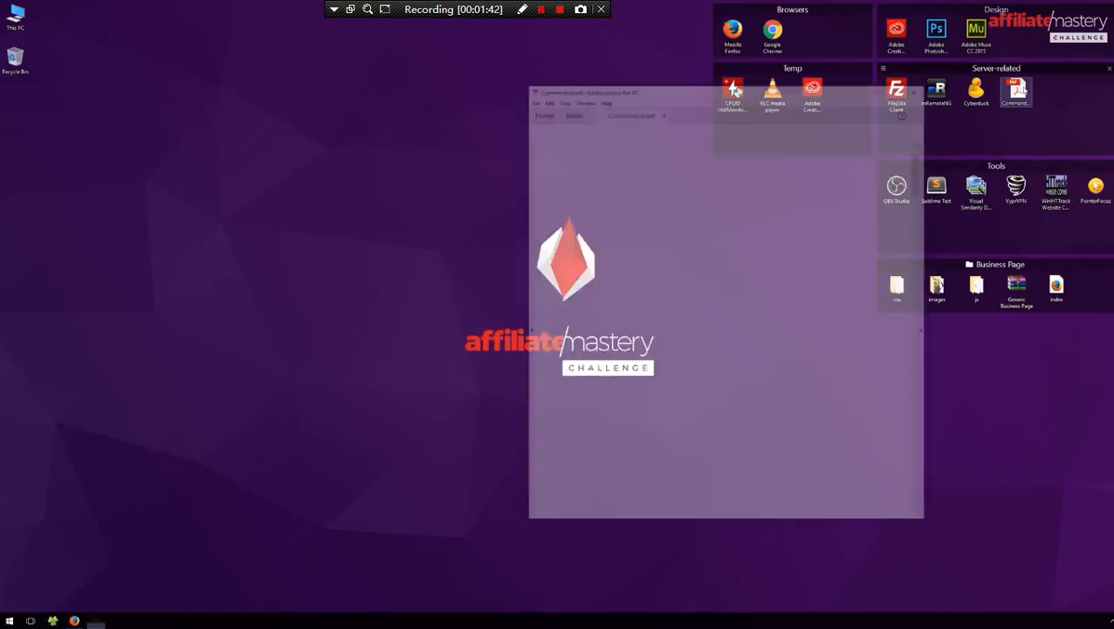
click(74, 620)
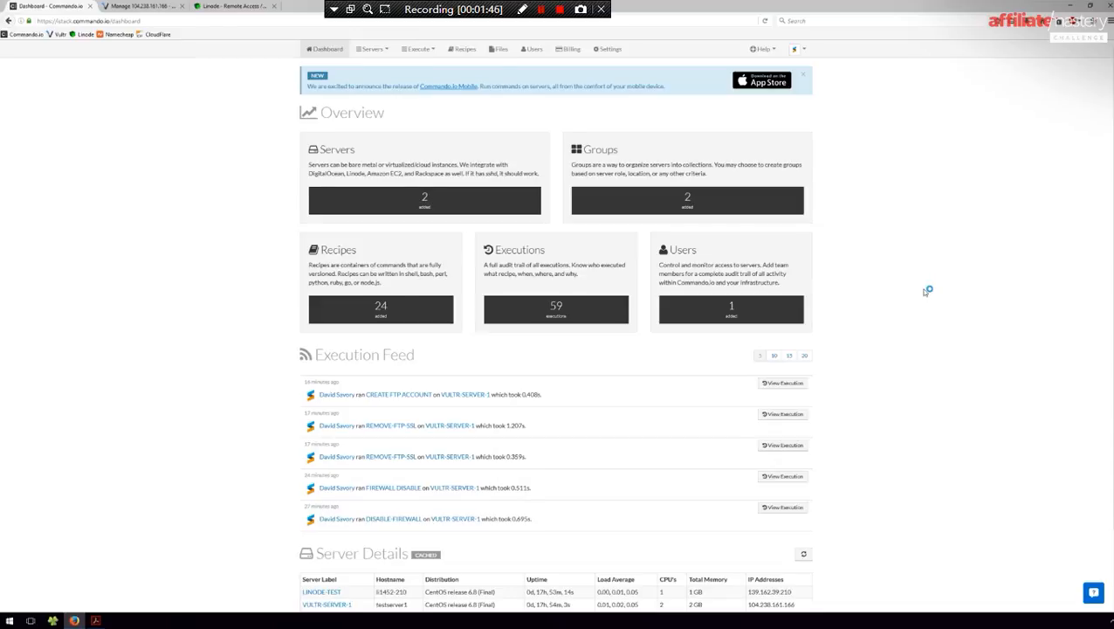
key(super+Left)
click(655, 245)
drag(553, 286, 730, 281)
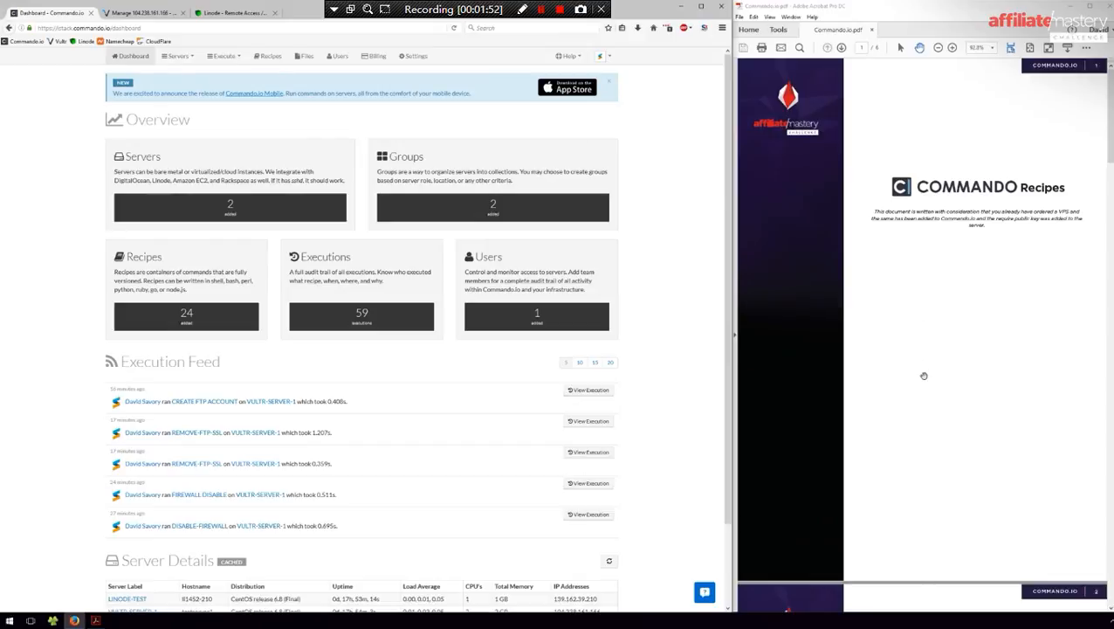
- Scroll the guide to Create FTP Account and follow its public ADD-FTP-ACCOUNT recipe link
scroll(924, 375, down, 20)
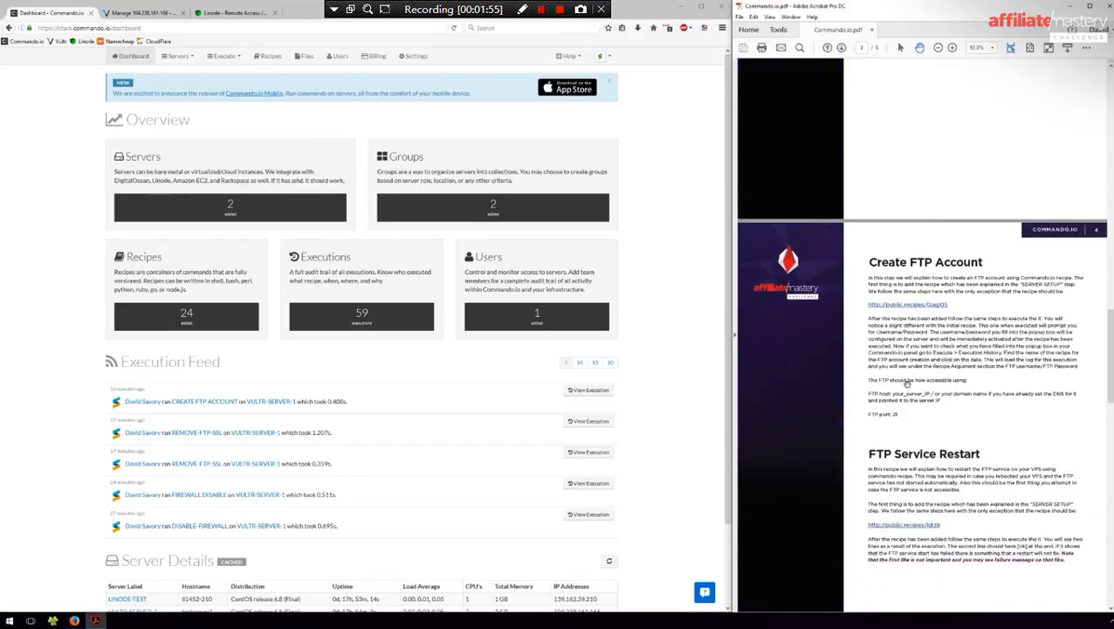
scroll(899, 348, down, 4)
scroll(900, 348, up, 1)
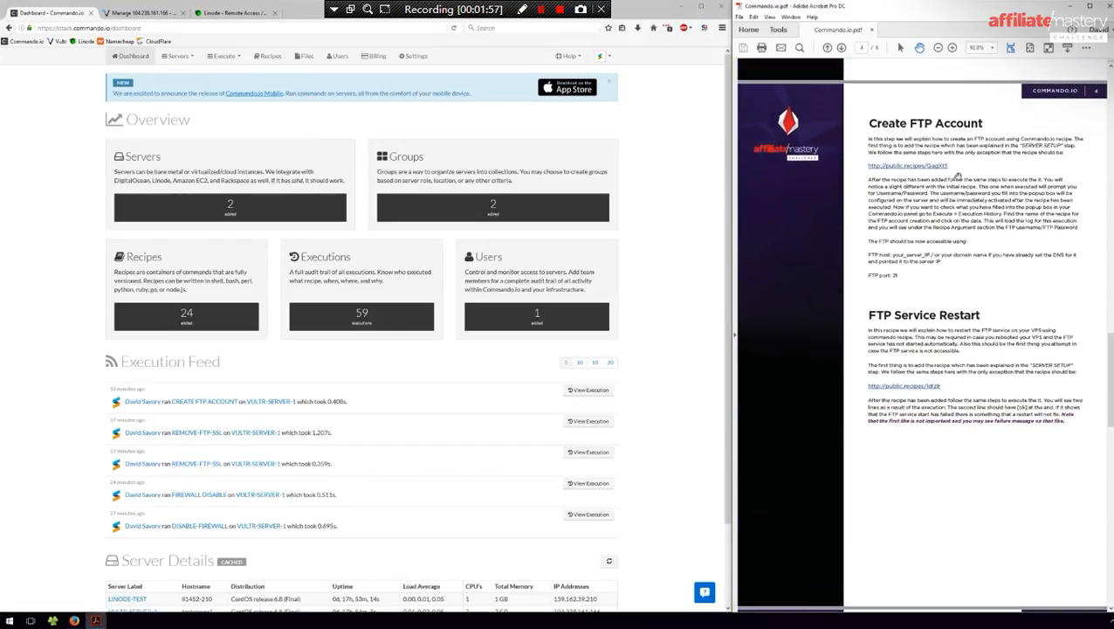
click(905, 166)
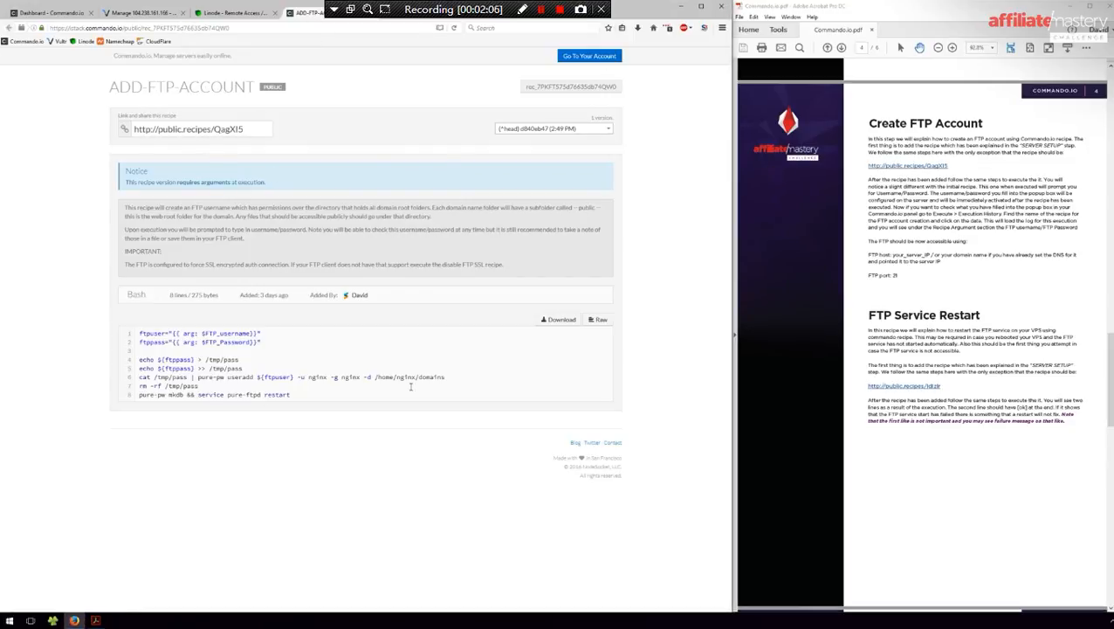
- Show the ADD-FTP-ACCOUNT recipe as raw text and copy the whole script
click(601, 320)
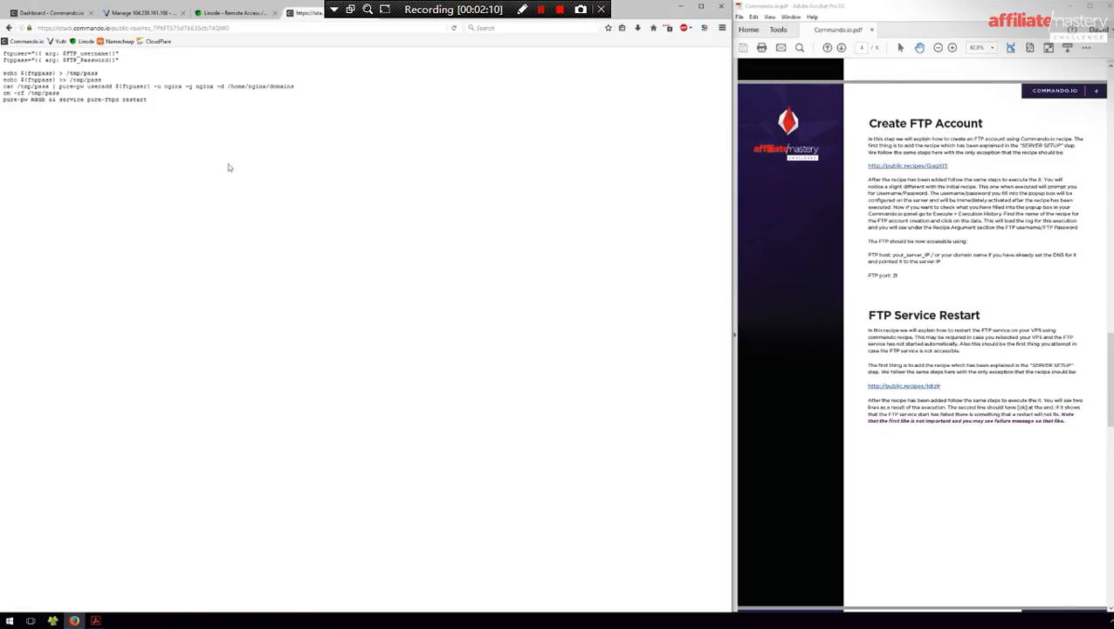
key(ctrl+a)
key(alt+Left)
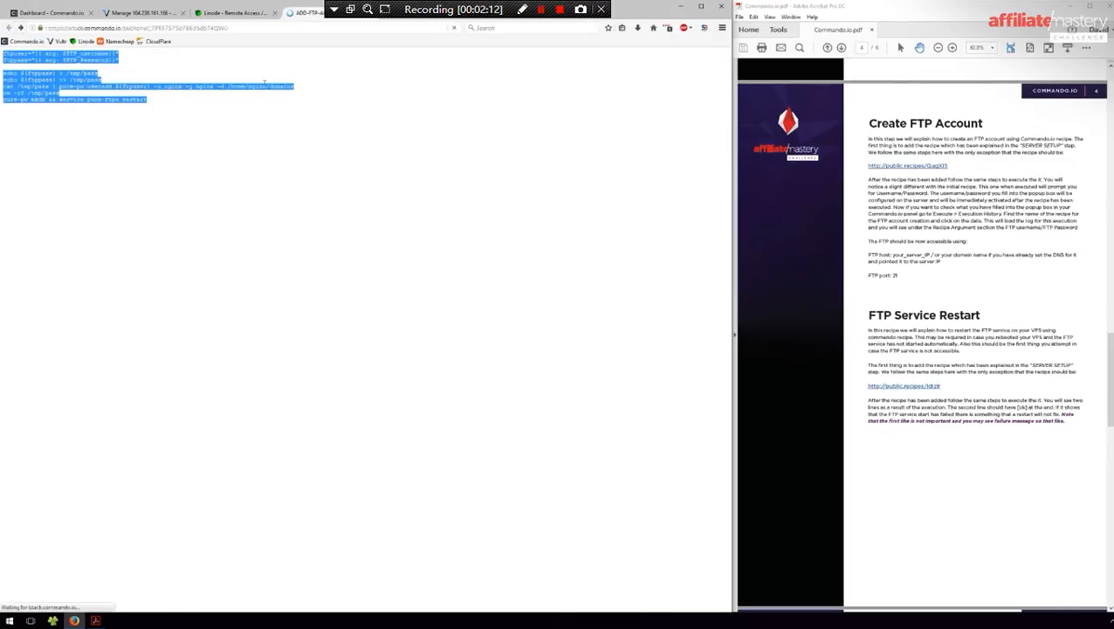
- Paste the copied script into a new Commando.io recipe, then abandon that draft
key(ctrl+1)
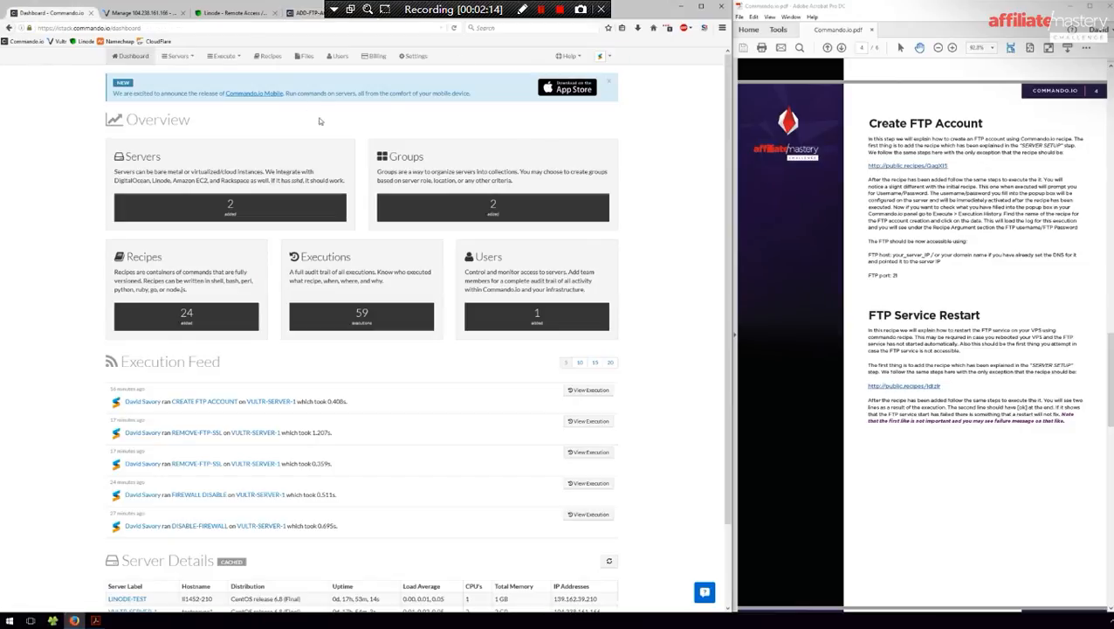
click(268, 56)
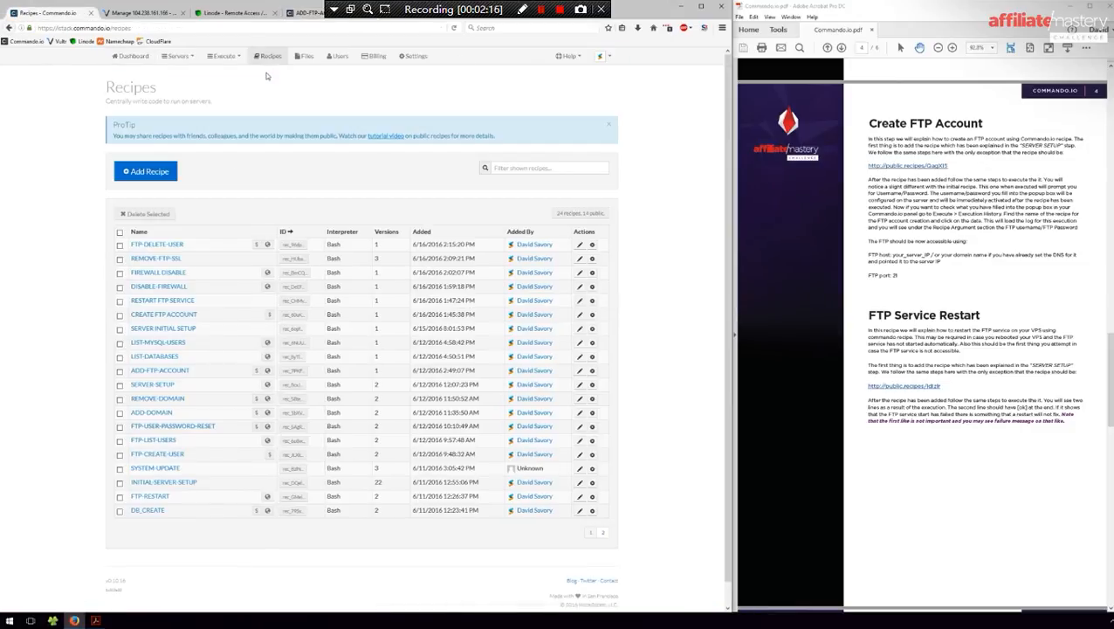
click(146, 171)
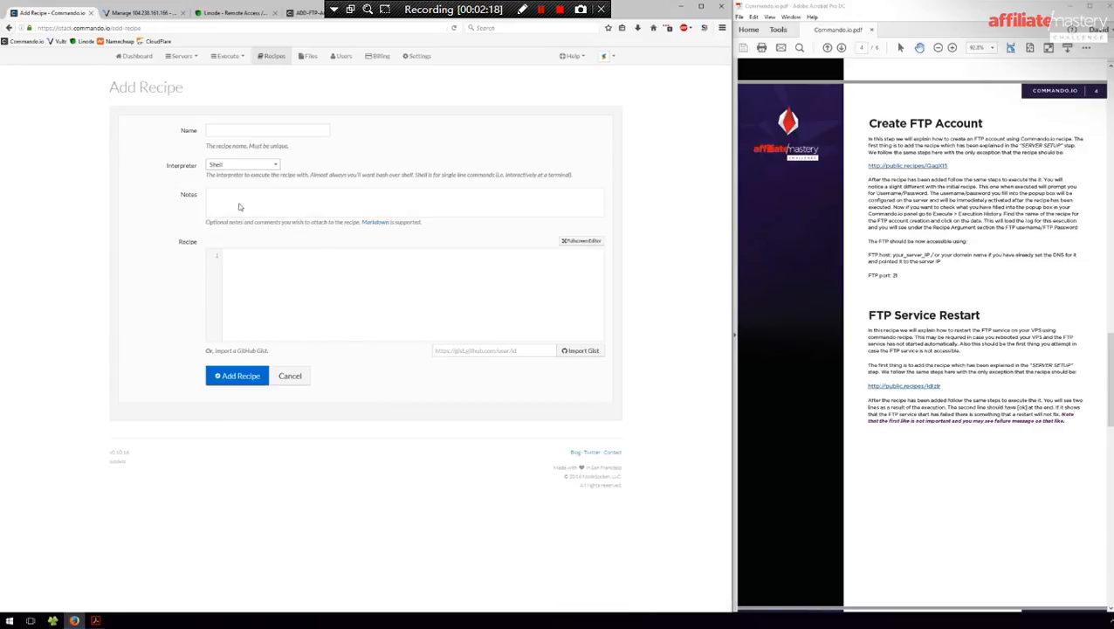
click(258, 255)
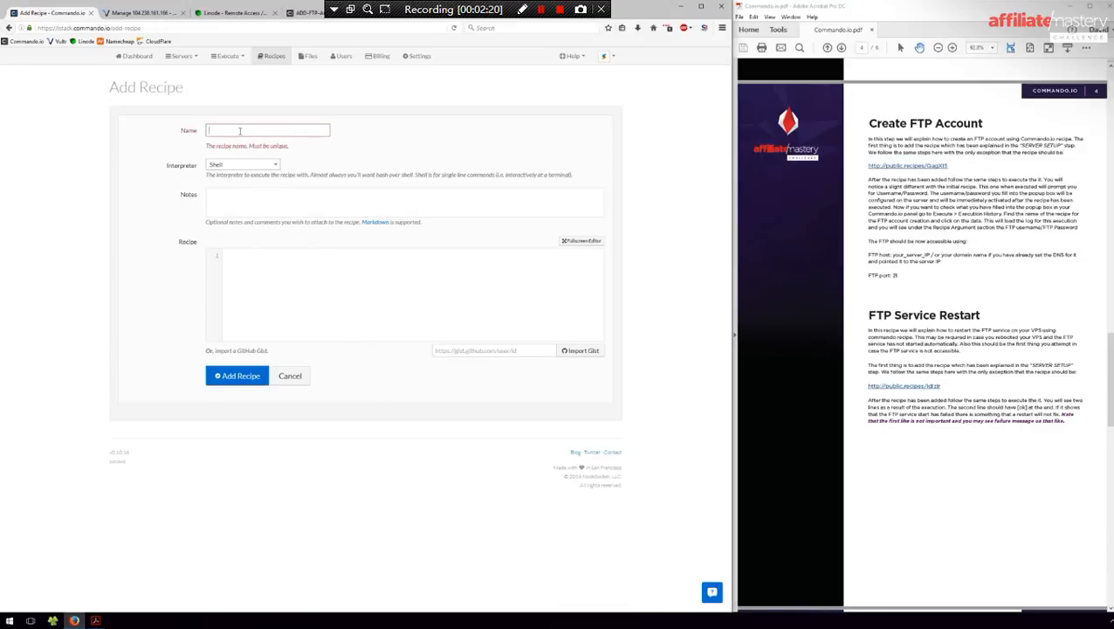
click(314, 321)
key(ctrl+v)
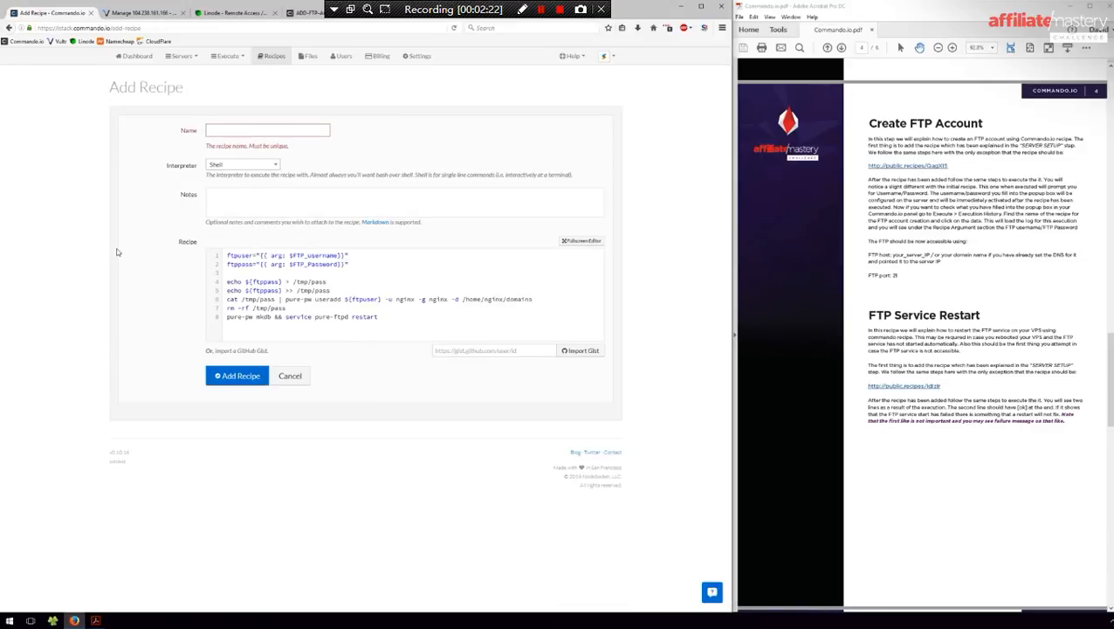
key(alt+Left)
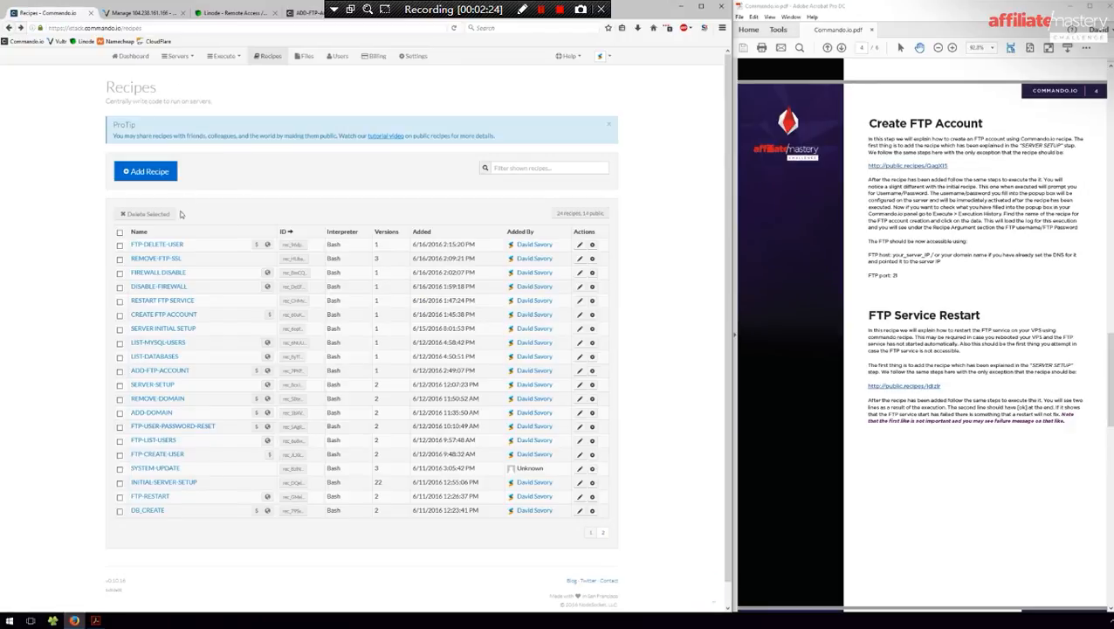
- Pick Bash as a new recipe's interpreter, then open CREATE FTP ACCOUNT's Execute page
click(171, 174)
click(244, 166)
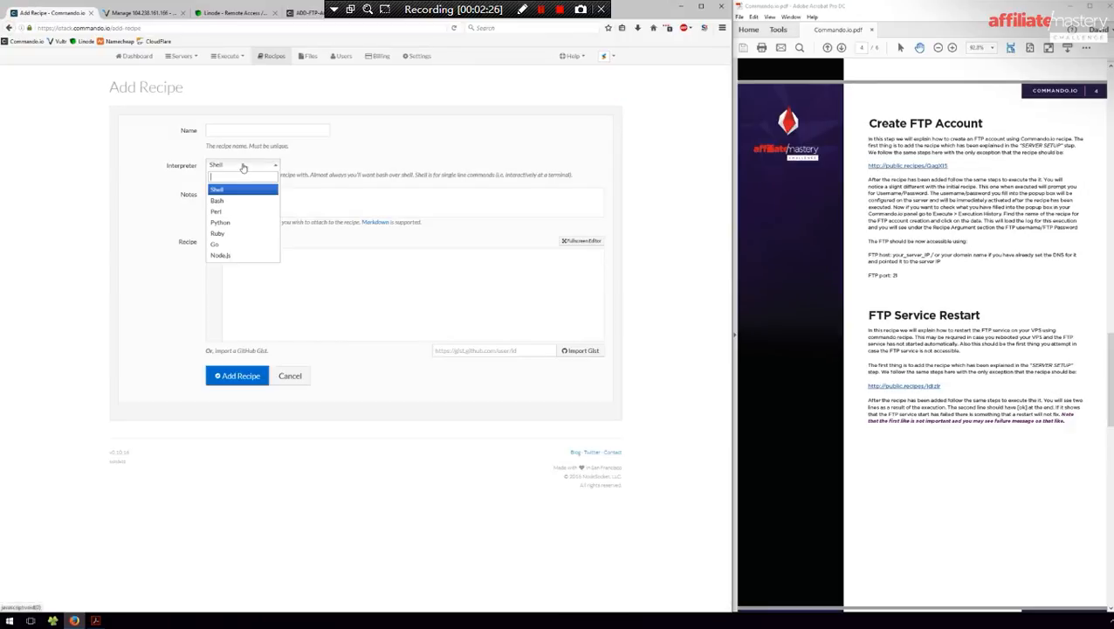
click(229, 201)
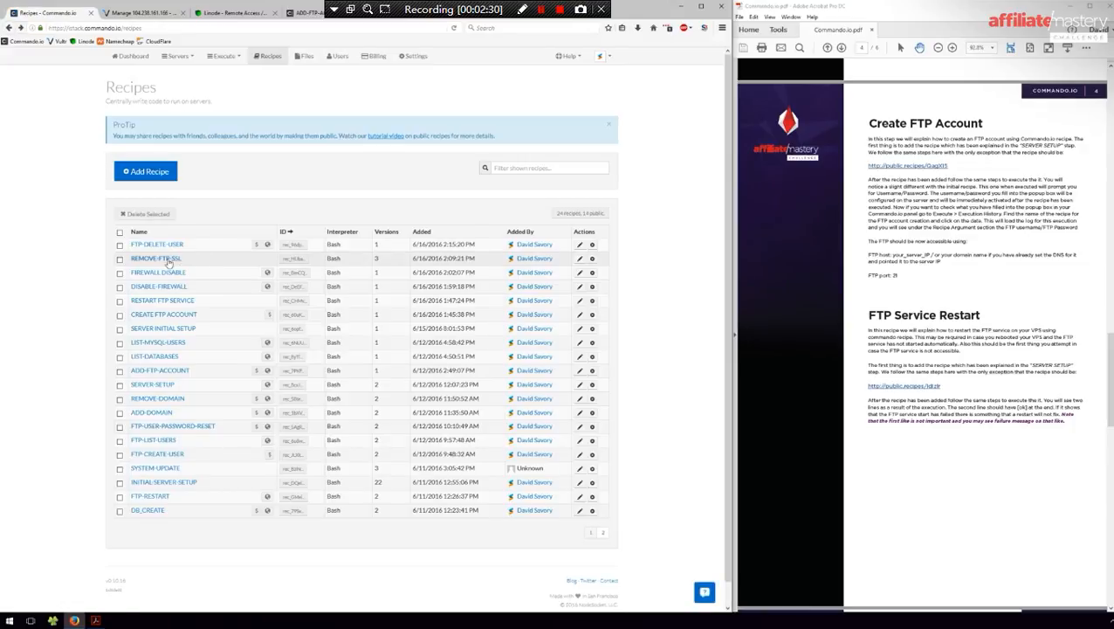
click(174, 316)
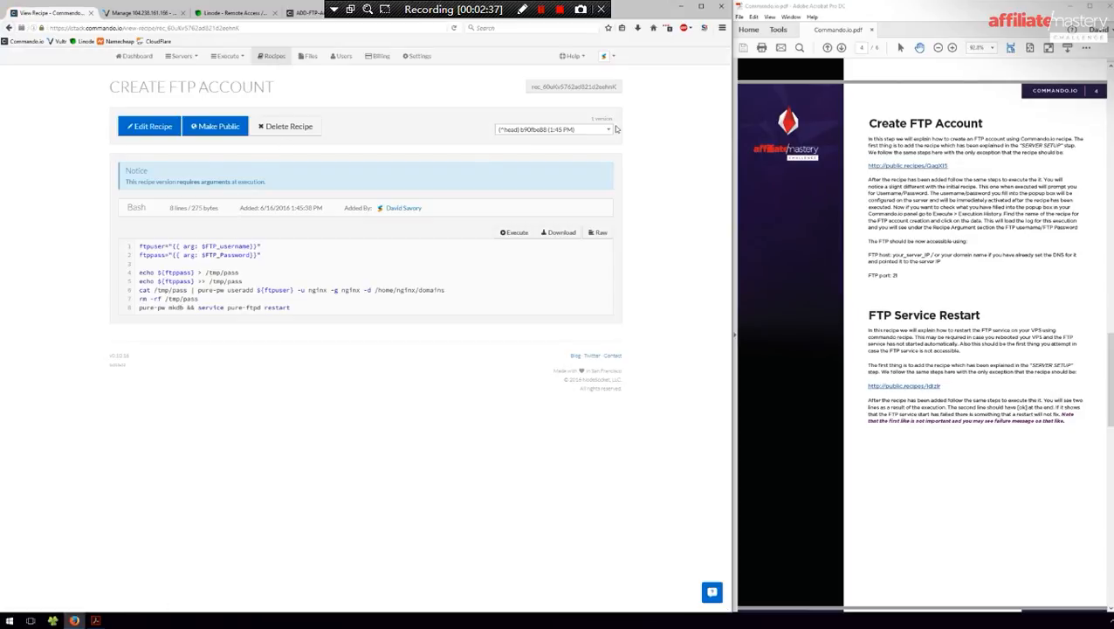
click(516, 233)
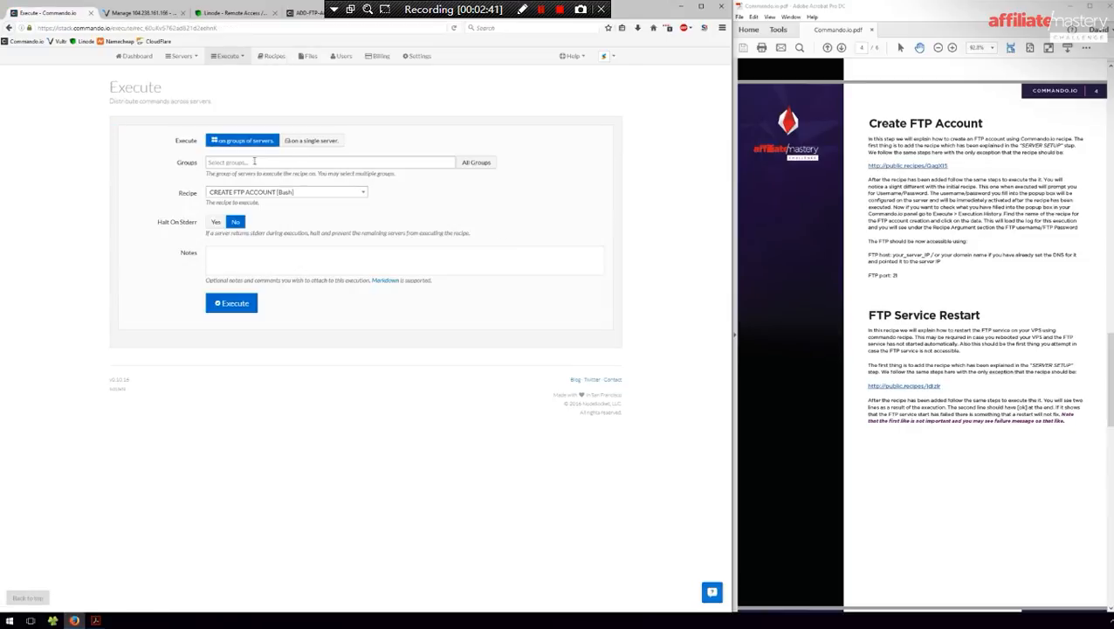
- Target the single server VULTR-SERVER-1 with CREATE FTP ACCOUNT and execute it
click(289, 141)
click(271, 162)
click(245, 198)
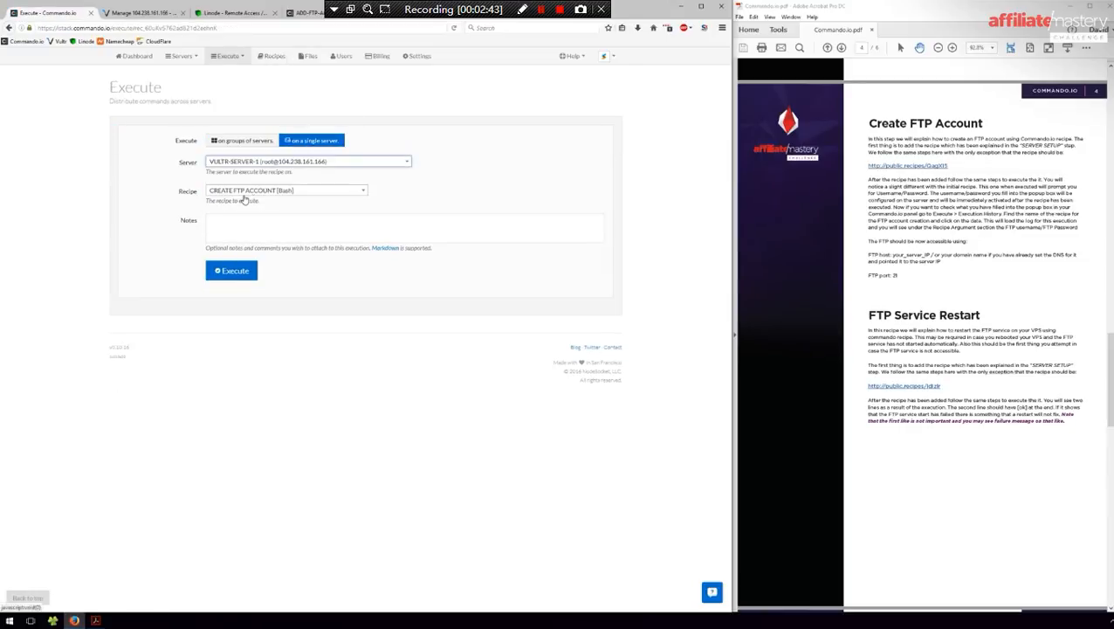
click(281, 191)
click(252, 272)
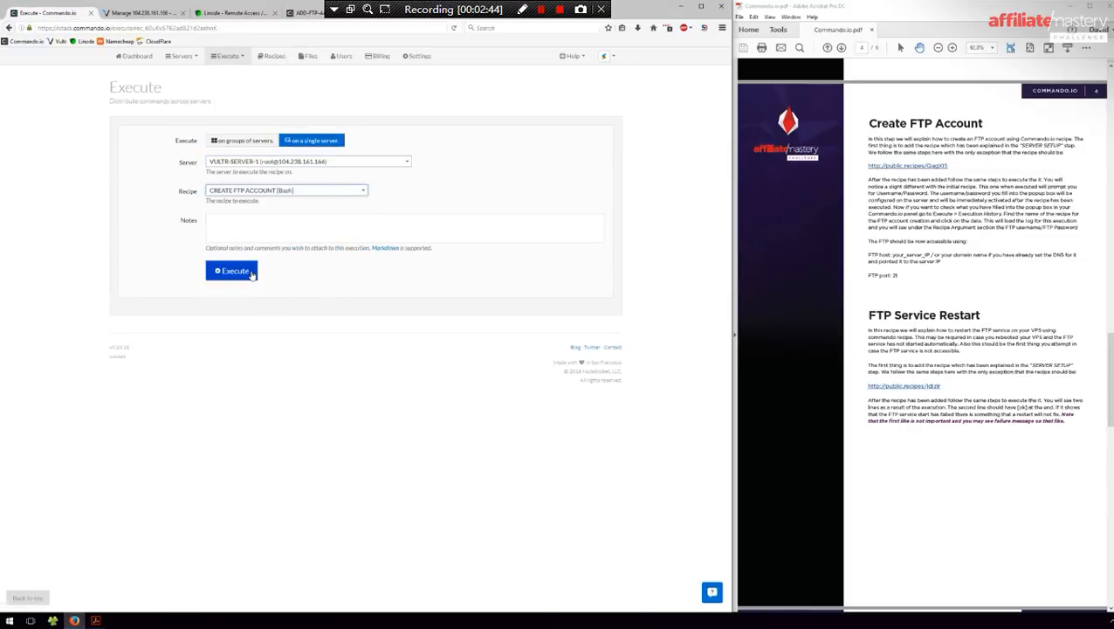
click(232, 271)
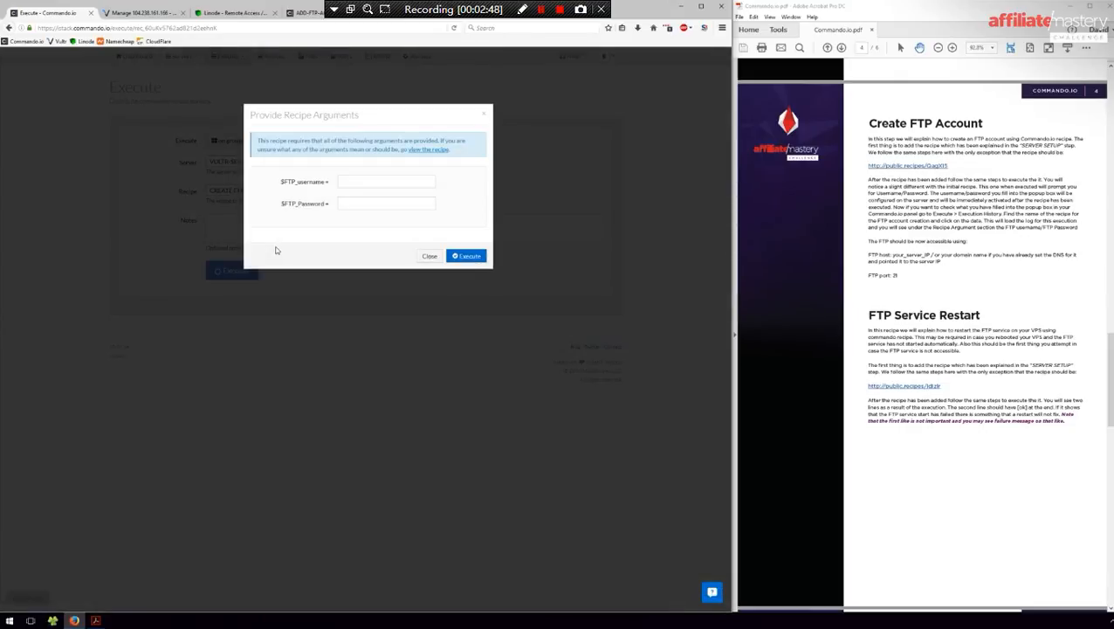
- Supply the FTP username and password, run it, and highlight the Stopping pure-ftpd output line
click(354, 180)
click(466, 255)
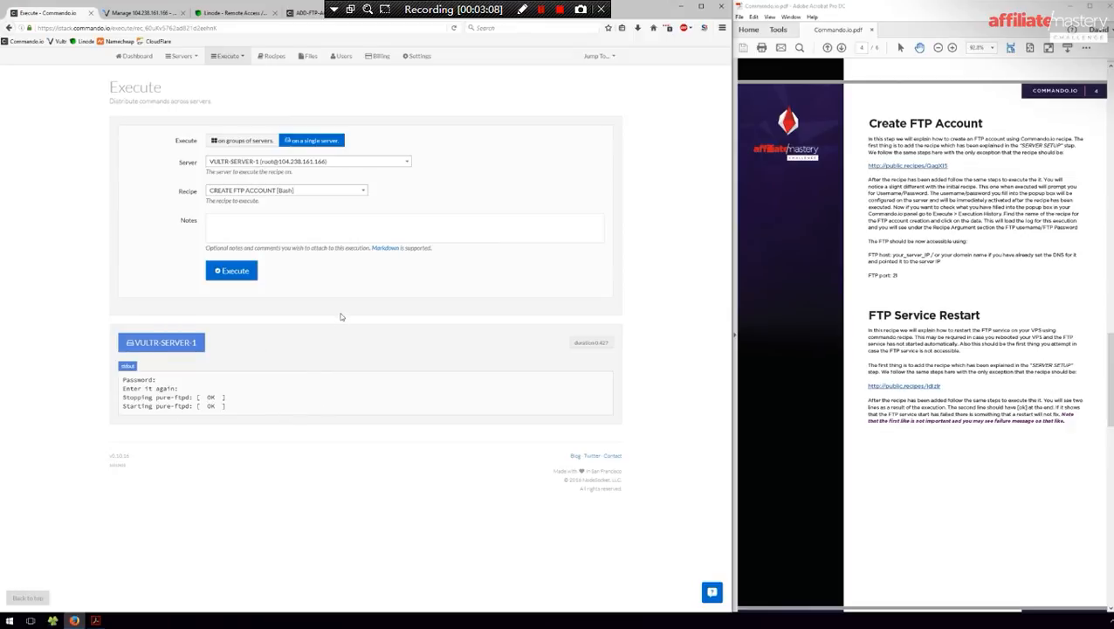
drag(123, 395, 232, 398)
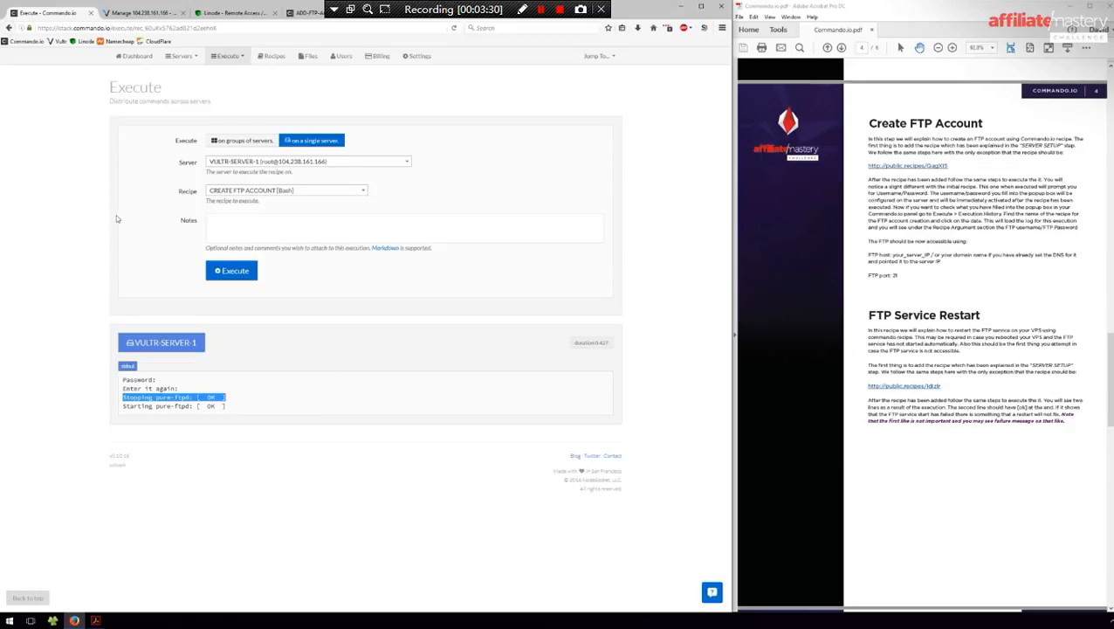
- Clear the output highlight and start a run of RESTART FTP SERVICE from Recipes
click(623, 259)
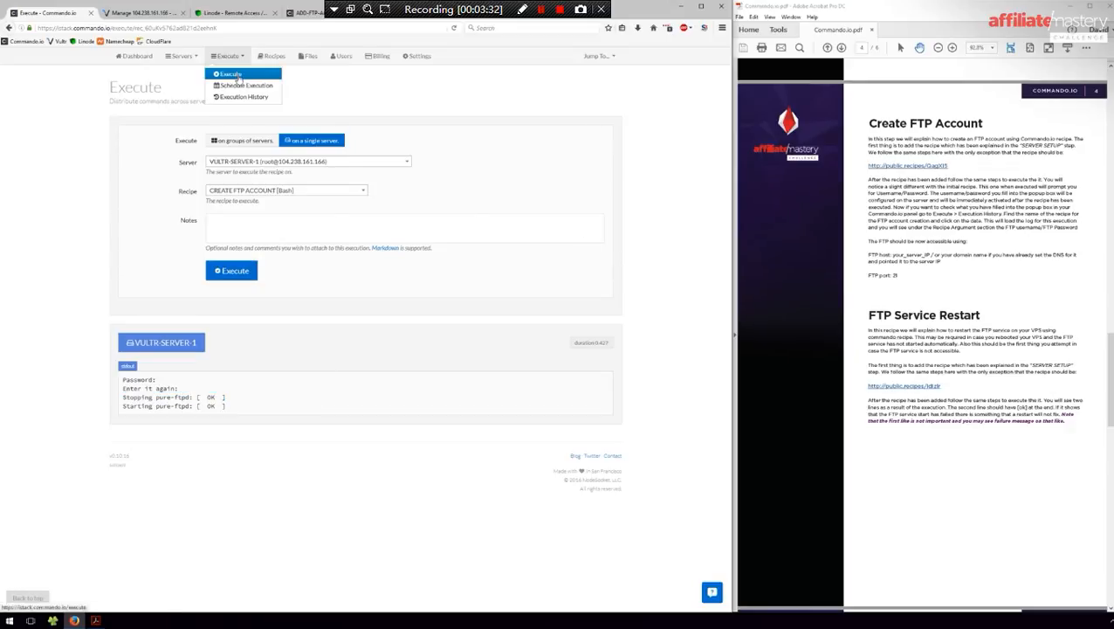
click(274, 57)
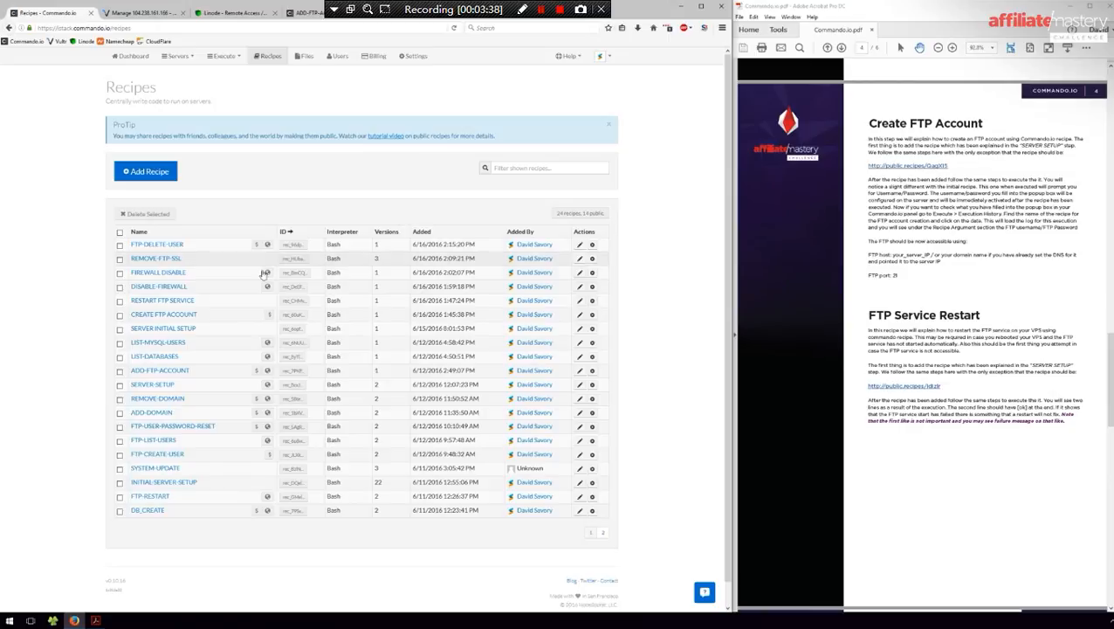
click(592, 303)
- Execute RESTART FTP SERVICE on VULTR-SERVER-1 alone, then minimize the PDF guide
click(312, 140)
click(289, 162)
click(258, 185)
click(264, 191)
click(264, 192)
click(231, 277)
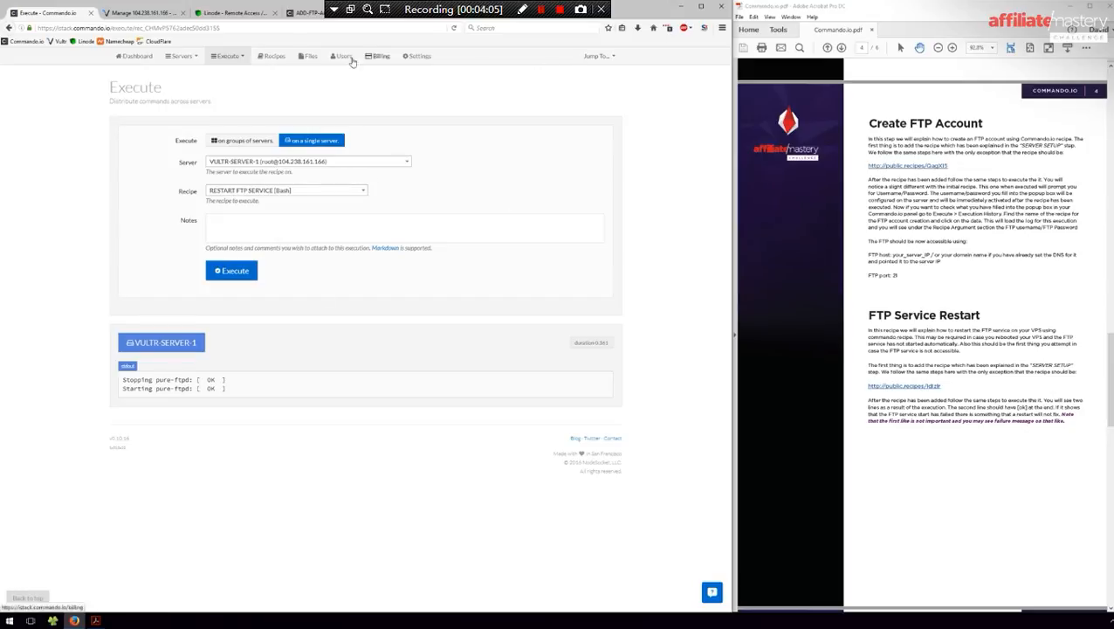
click(1058, 8)
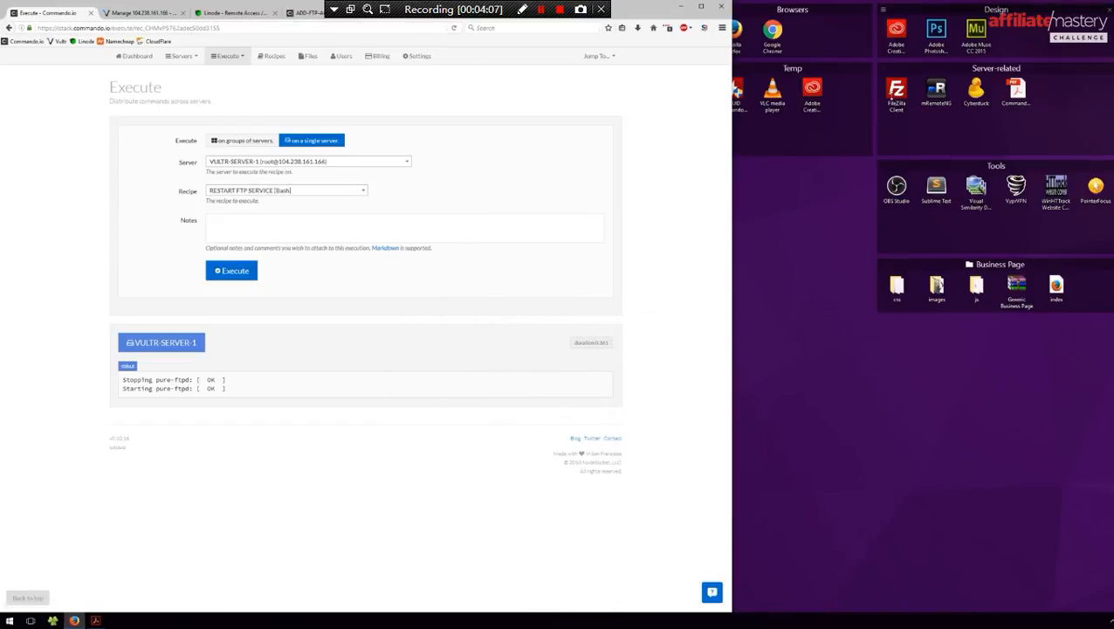
- Launch FileZilla and tile it to the right of the wider browser window
double_click(896, 92)
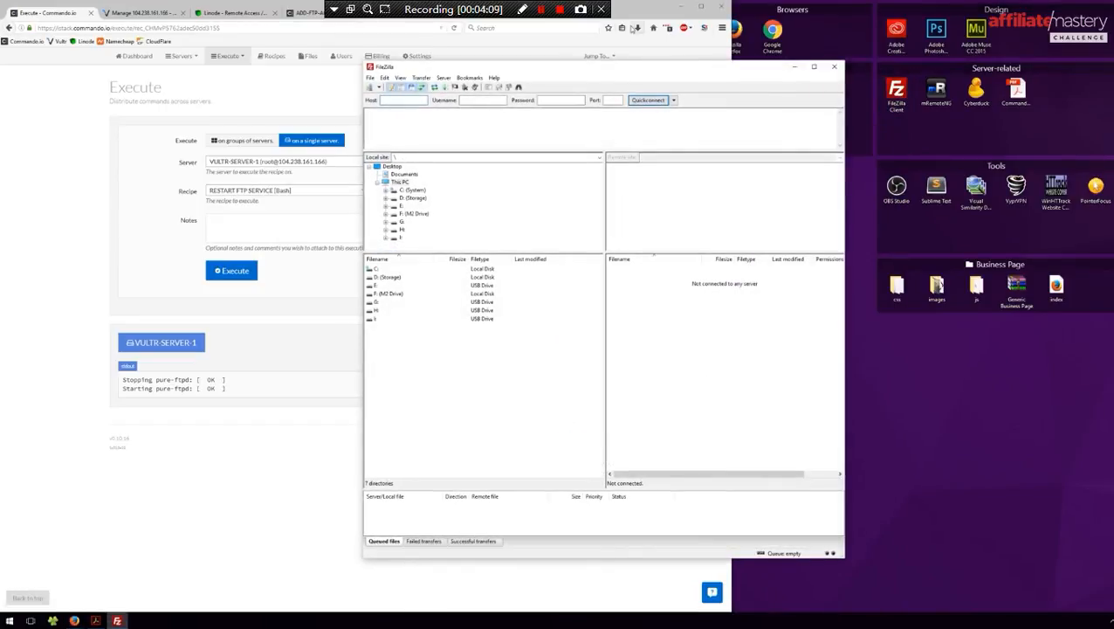
click(627, 12)
key(super+Down)
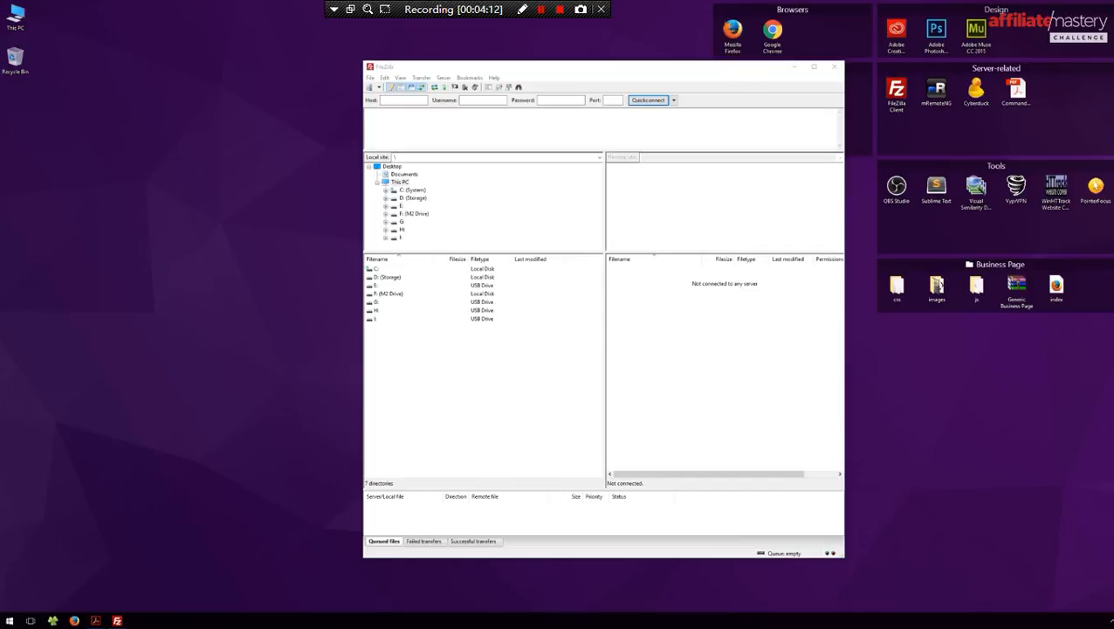
drag(1113, 152, 571, 108)
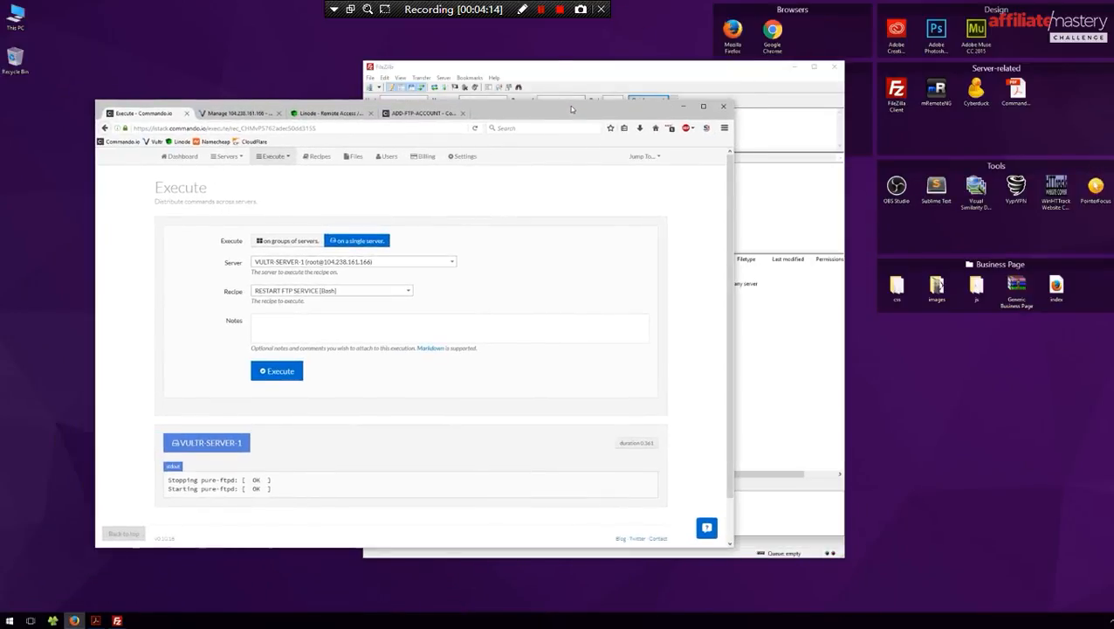
key(super+Left)
click(630, 218)
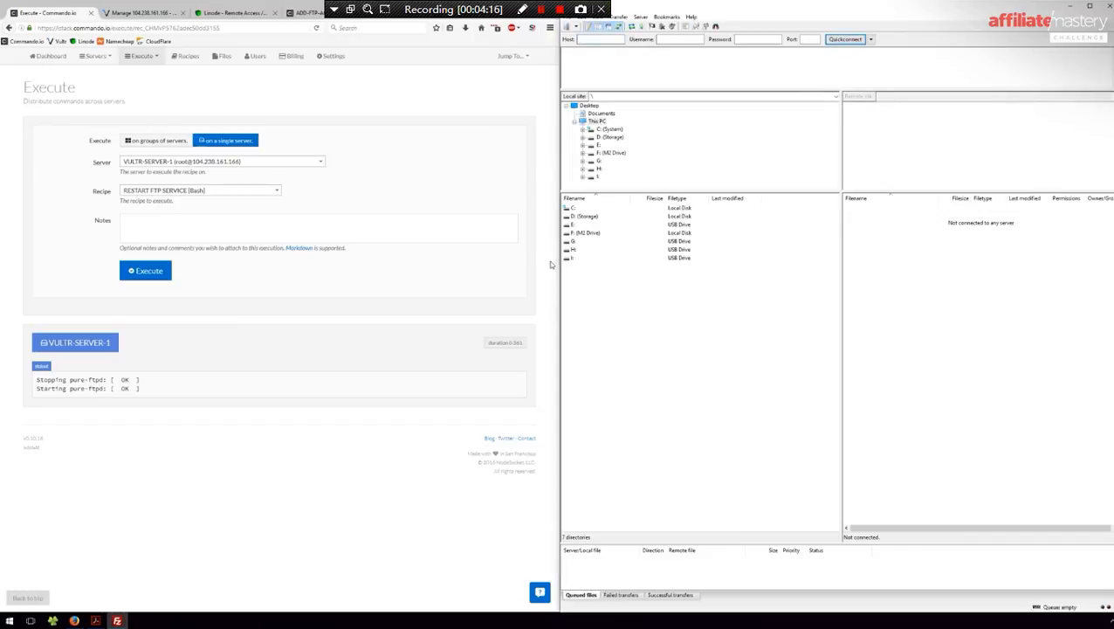
drag(555, 262, 729, 262)
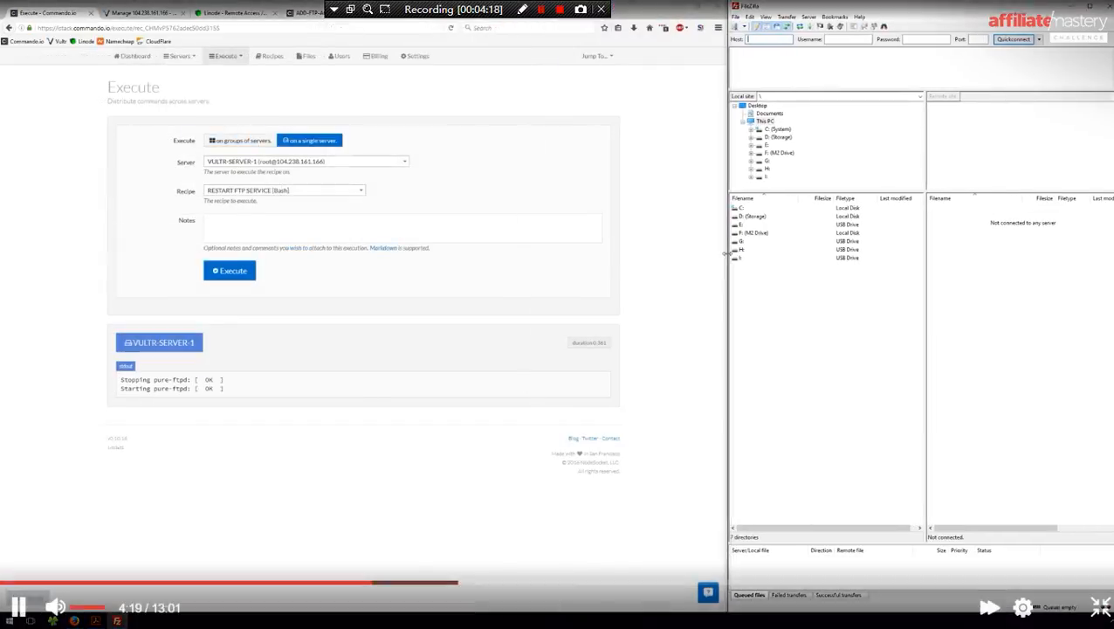
- Create a Site Manager entry with host 104.238.161.166 copied from the Vultr page
click(736, 27)
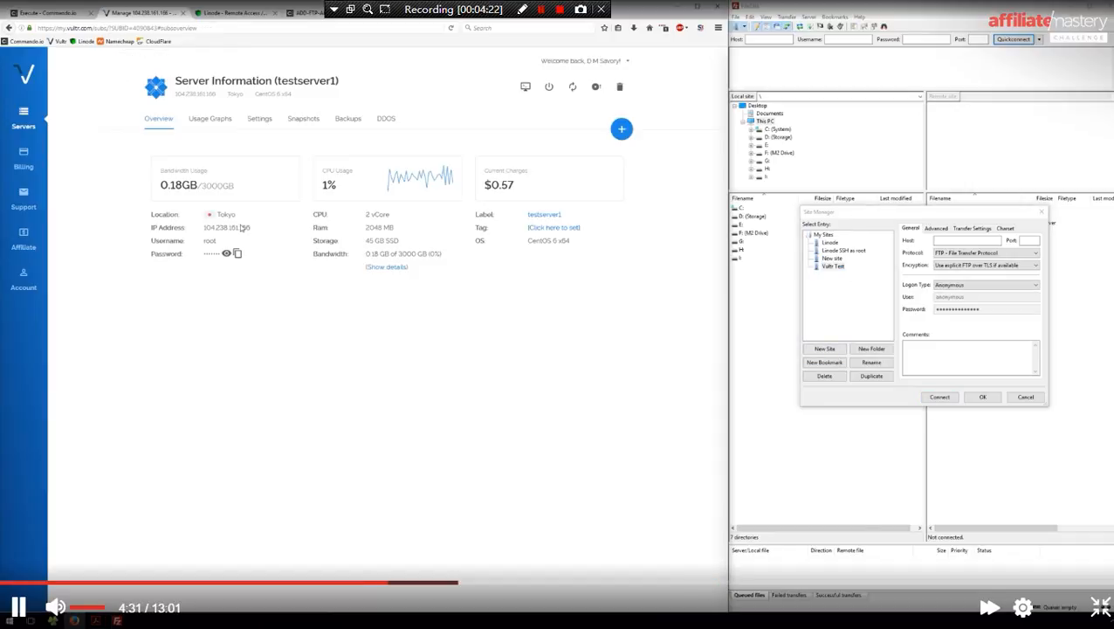
drag(252, 227, 203, 227)
key(ctrl+c)
click(943, 241)
key(ctrl+v)
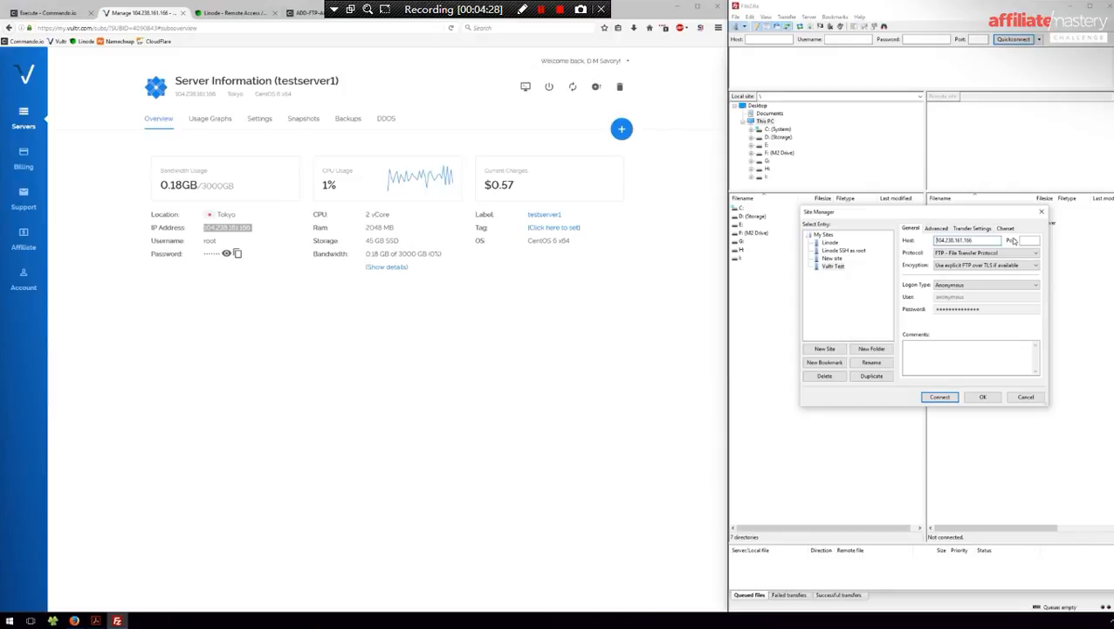
- Keep FTP with explicit TLS, set Normal logon, and enter the FTP account's username and password
click(977, 252)
click(968, 262)
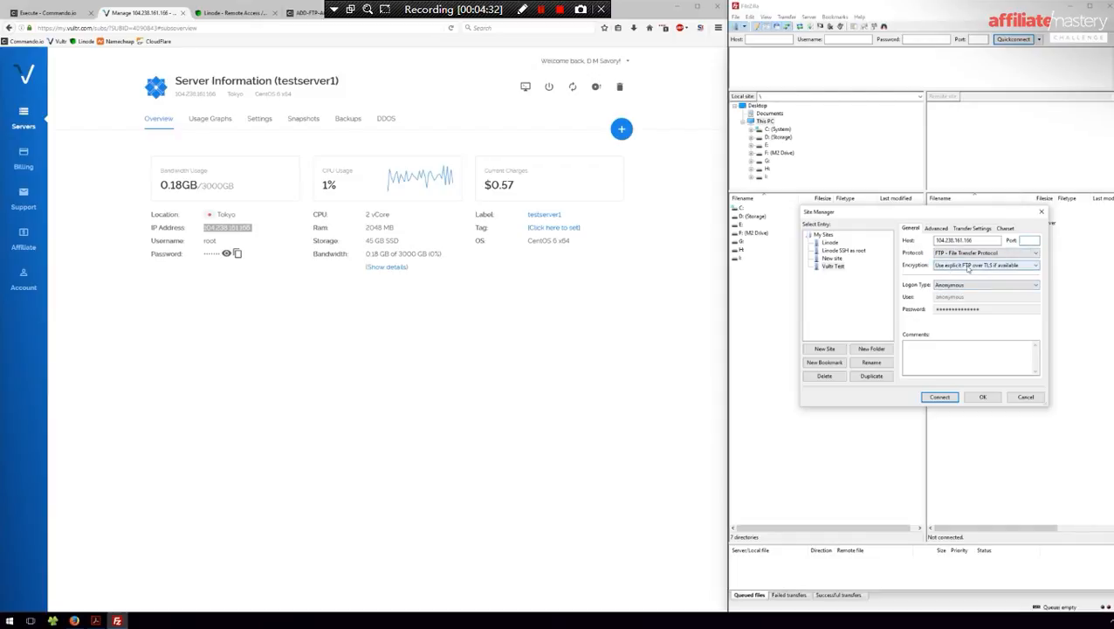
click(982, 264)
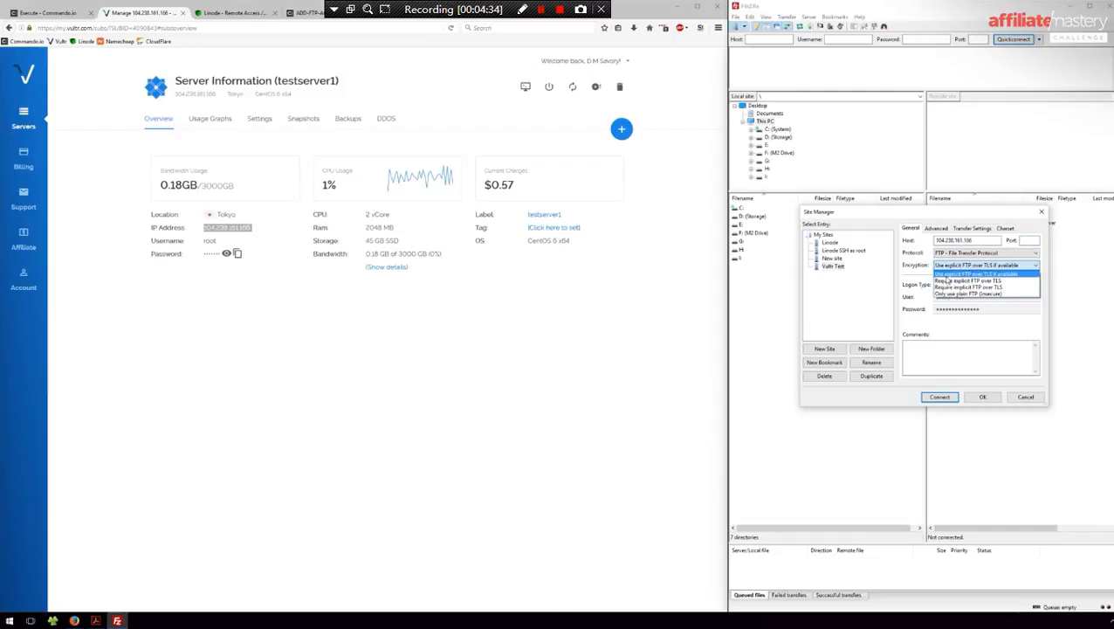
click(947, 276)
click(950, 285)
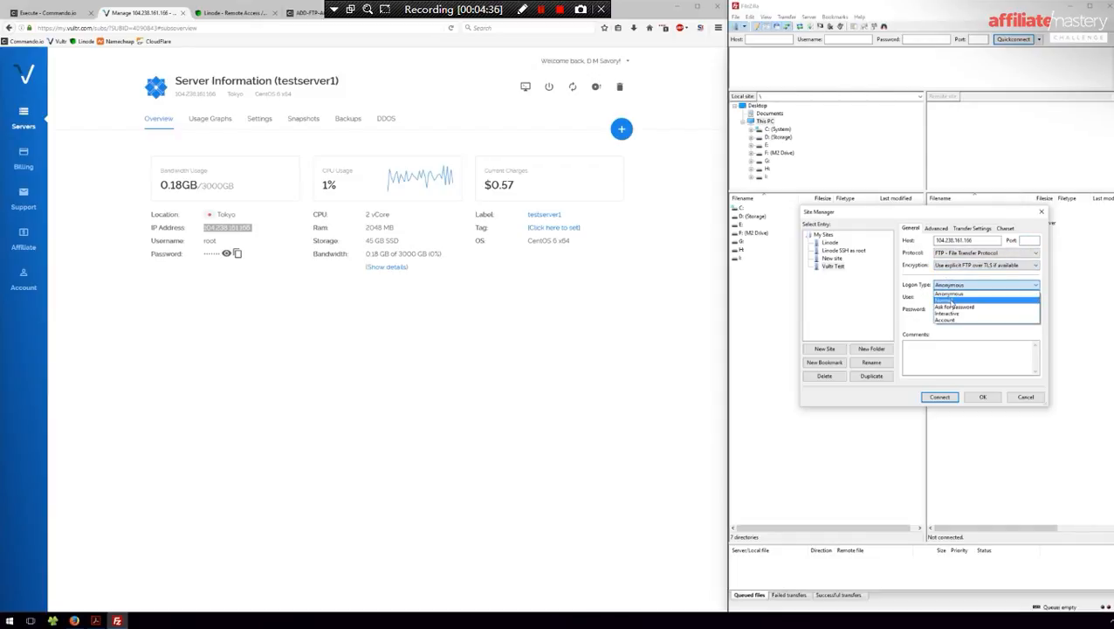
click(951, 301)
drag(975, 297, 772, 286)
text(zeno)
key(Tab)
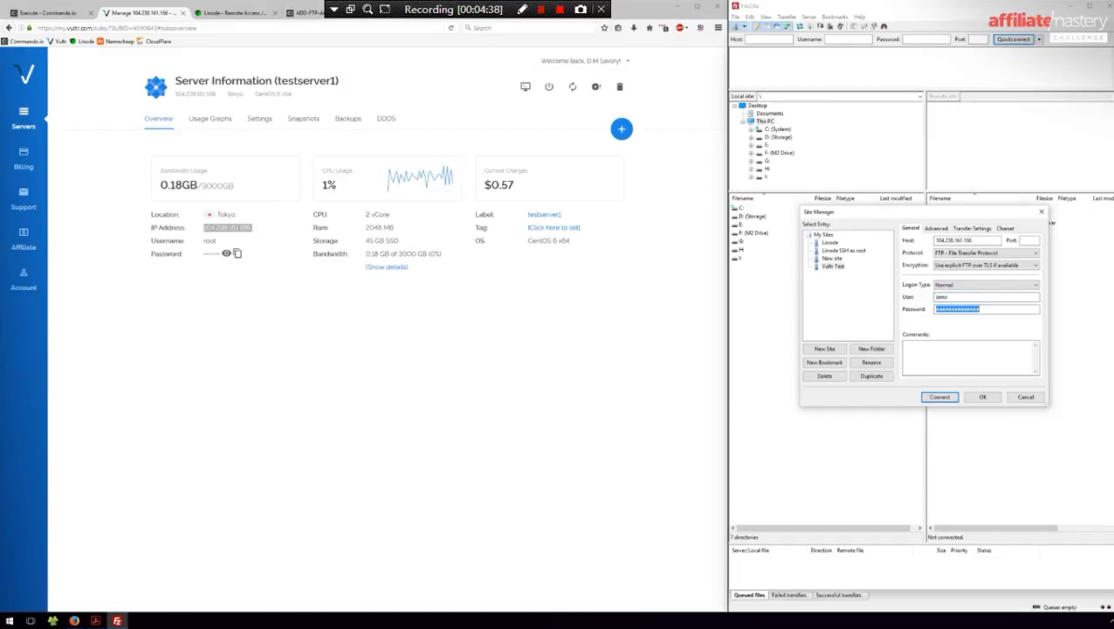
text(••••••••)
- Connect to the site, browse to /demodomain.com/public, and bring up index.html's context menu
click(948, 395)
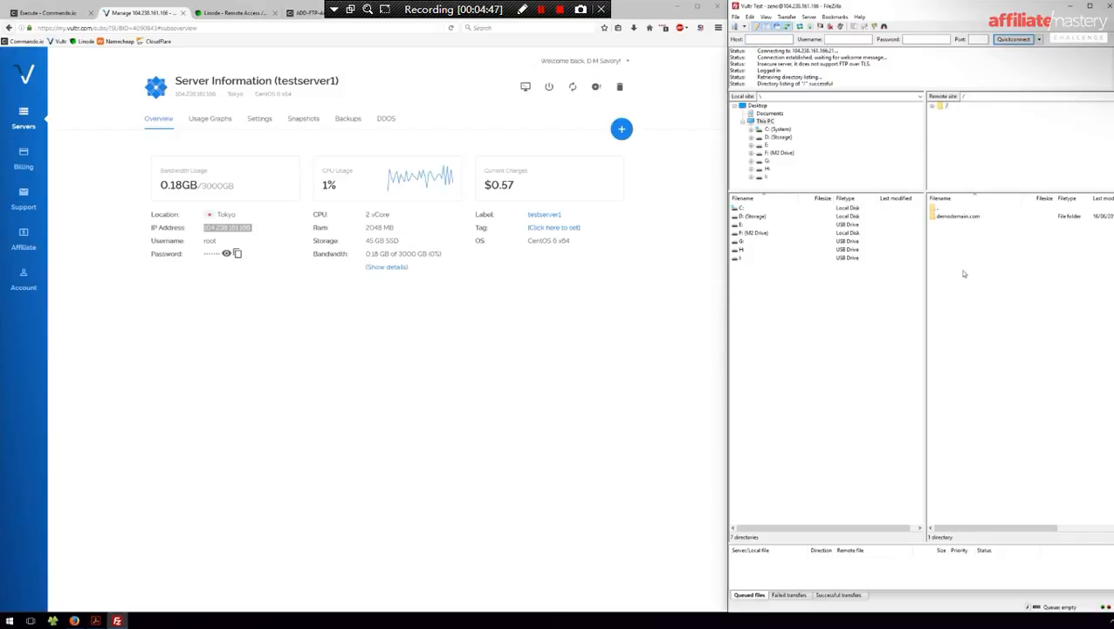
double_click(967, 220)
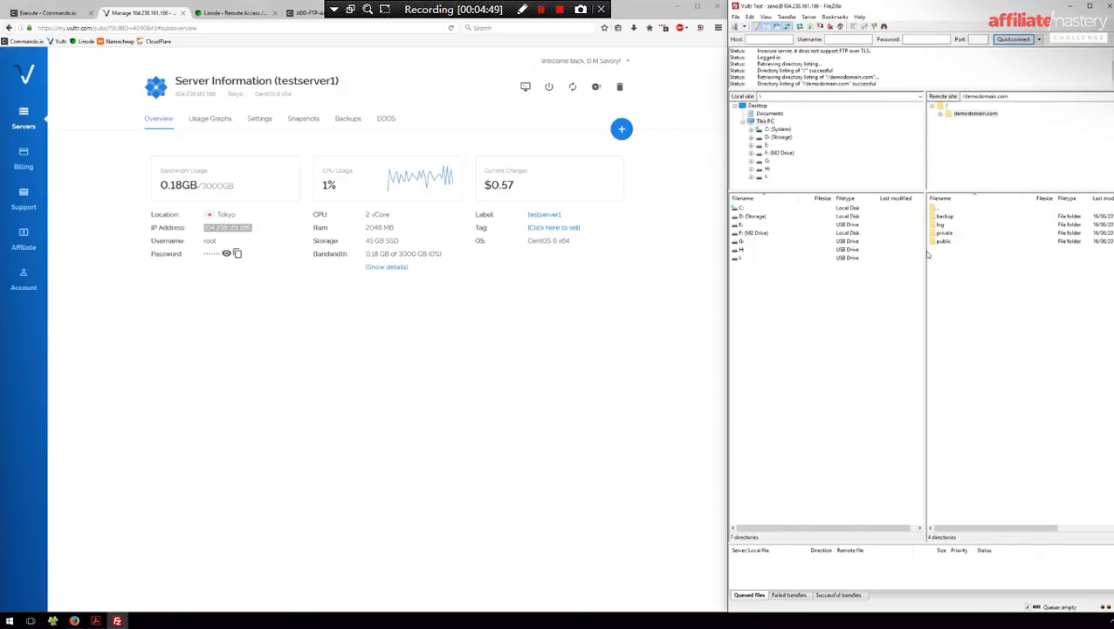
drag(926, 253, 834, 251)
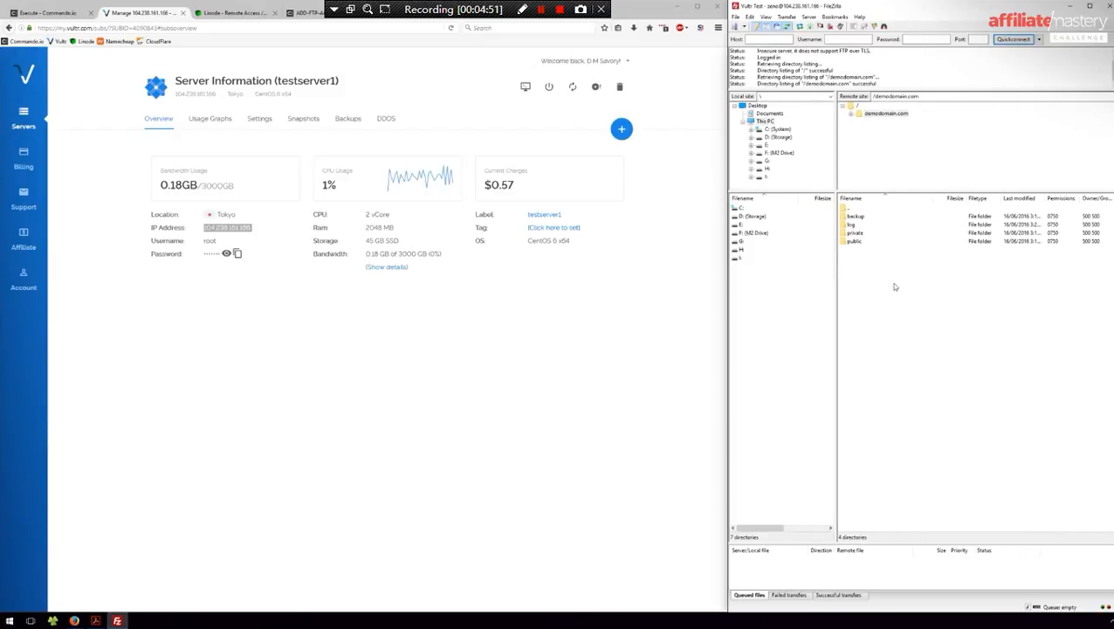
double_click(854, 243)
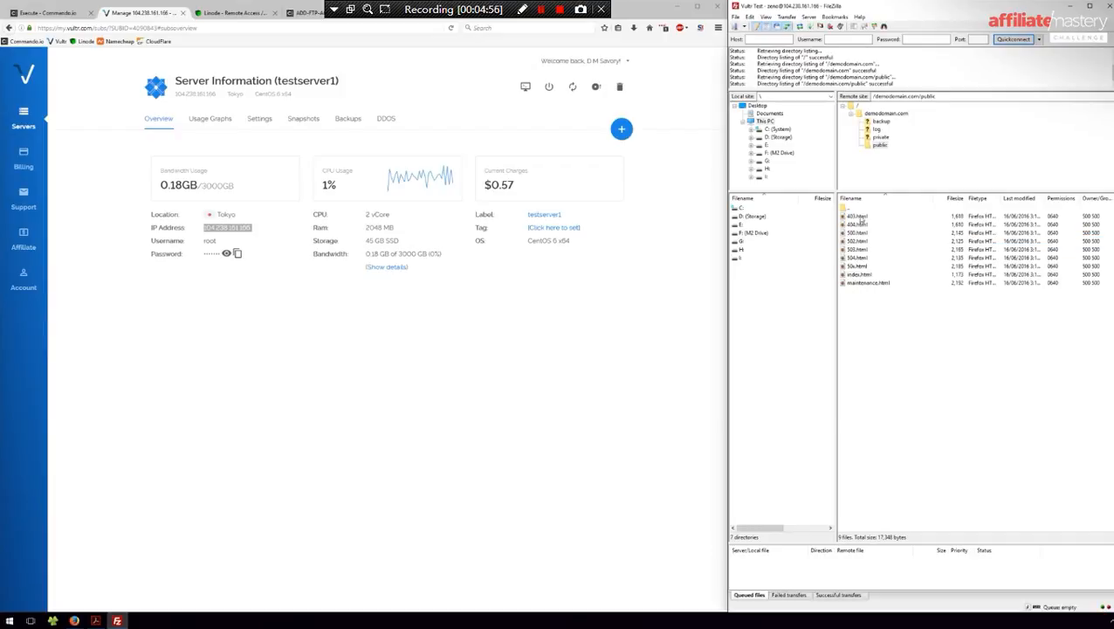
click(859, 275)
right_click(860, 276)
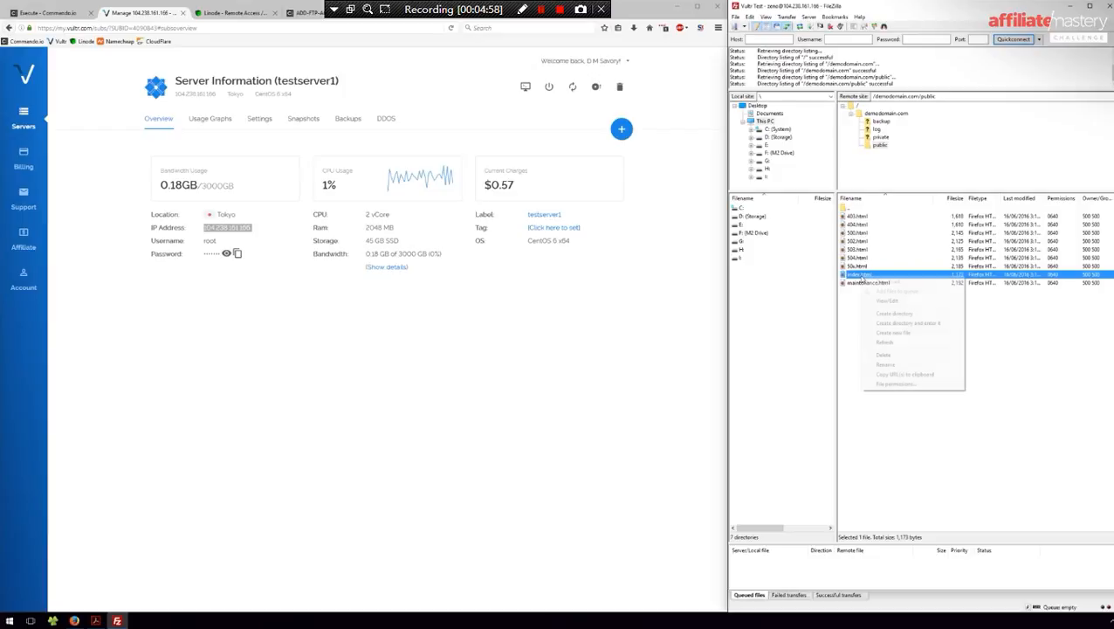
- Review index.html in Sublime Text and select the server's IP address in the browser
click(887, 300)
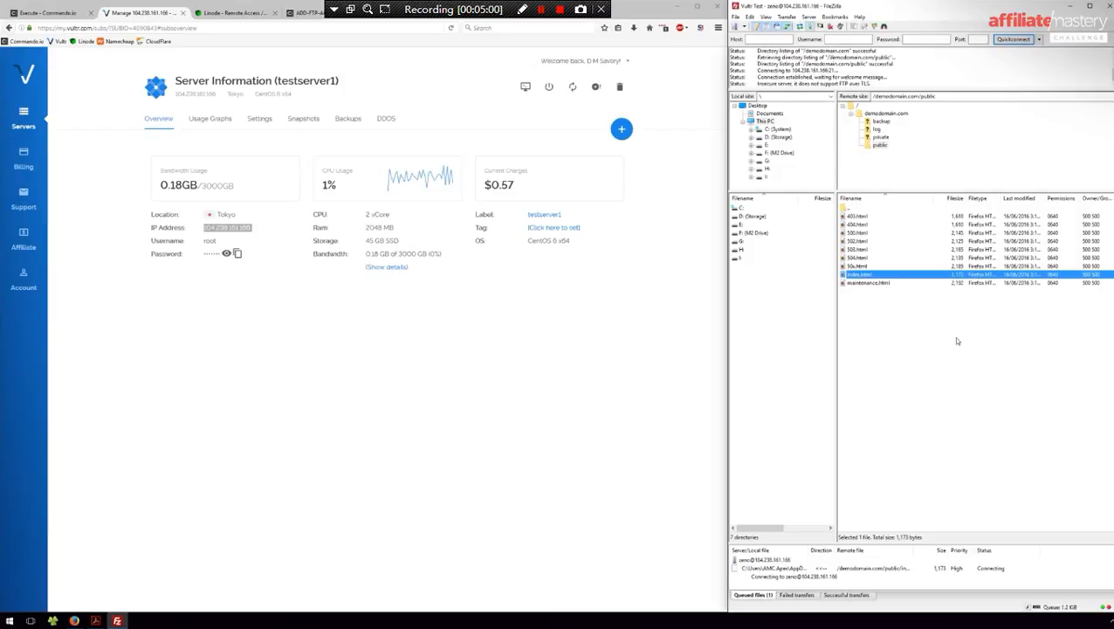
scroll(590, 271, down, 4)
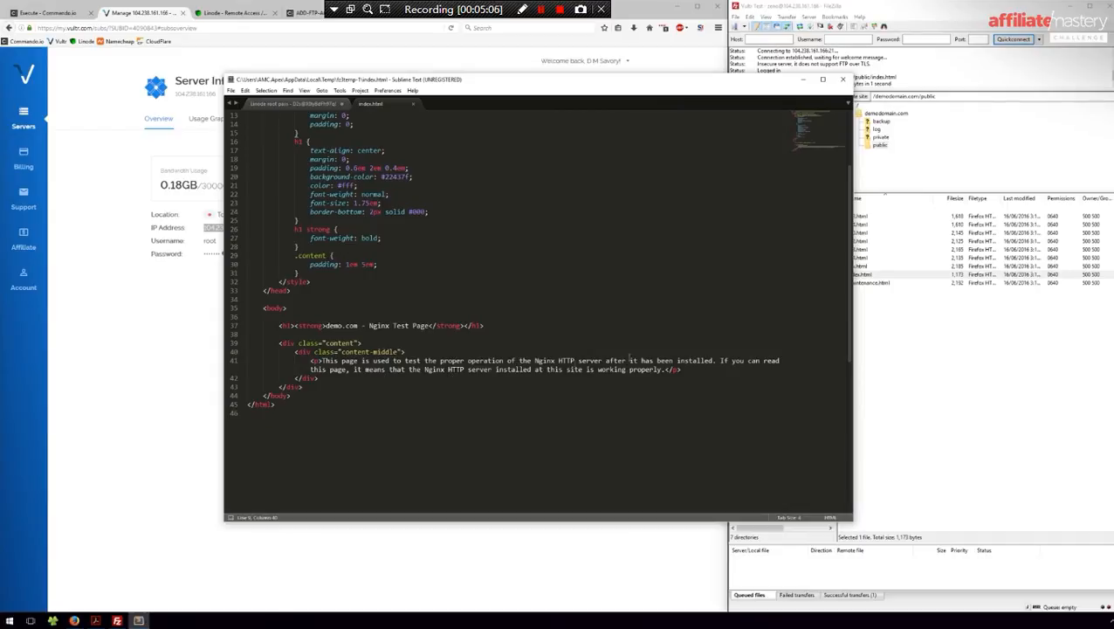
click(433, 548)
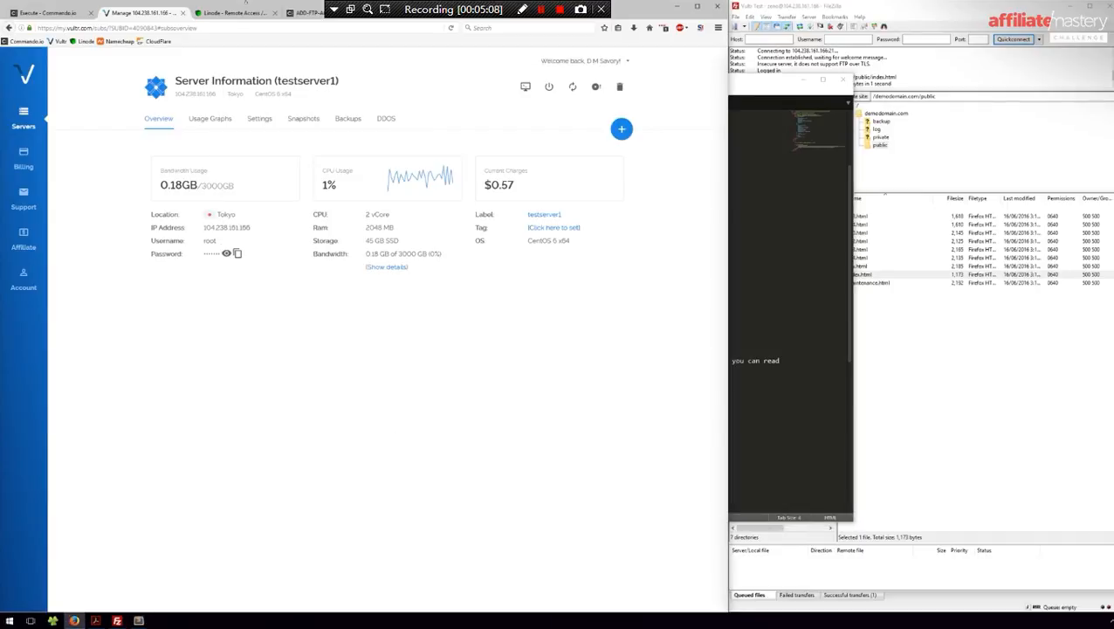
drag(254, 227, 203, 227)
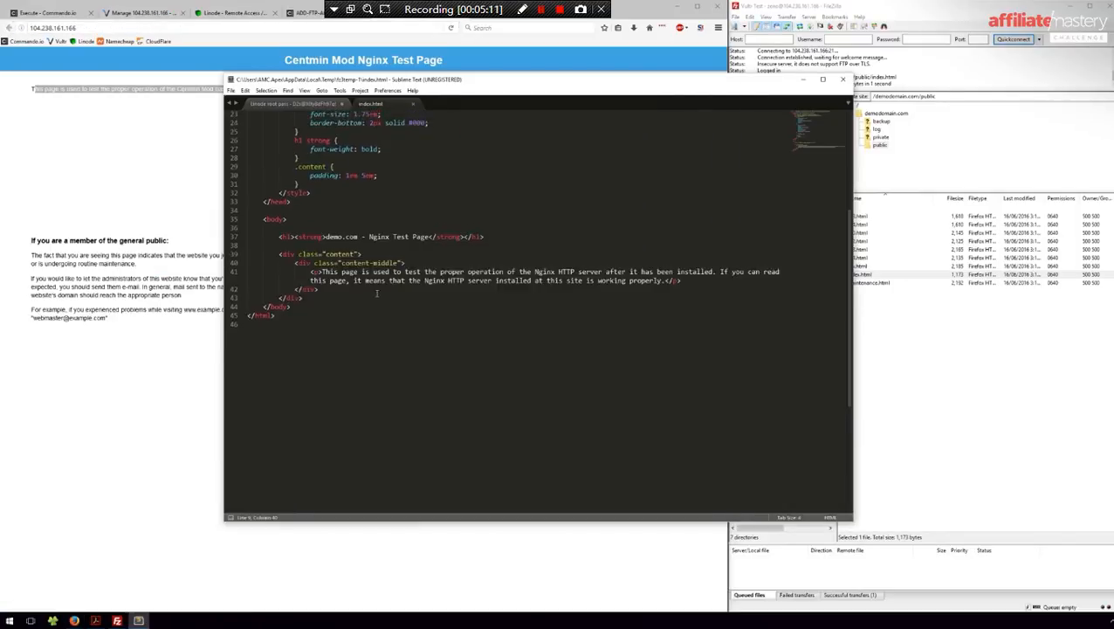
- View the server's Centmin Mod Nginx Test Page, then close index.html in Sublime Text
scroll(420, 330, up, 6)
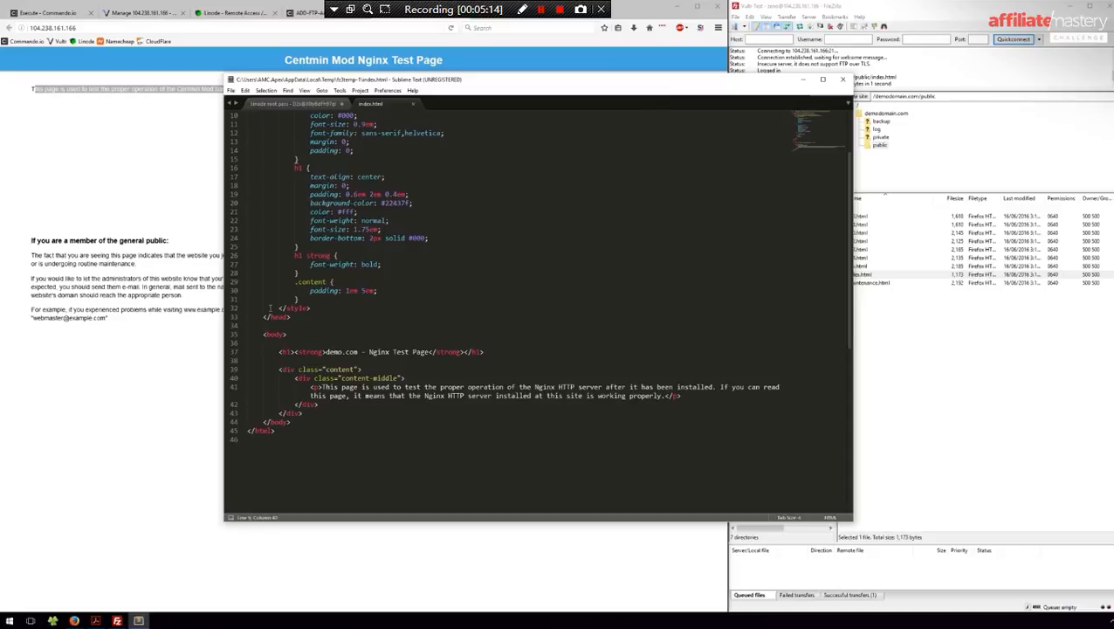
click(142, 372)
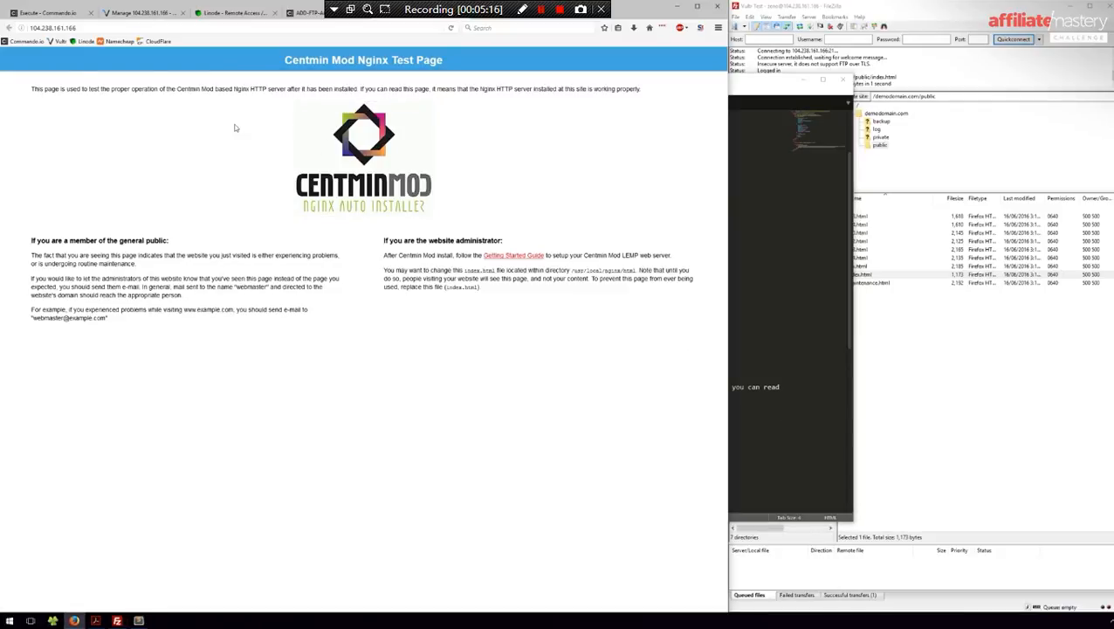
click(833, 163)
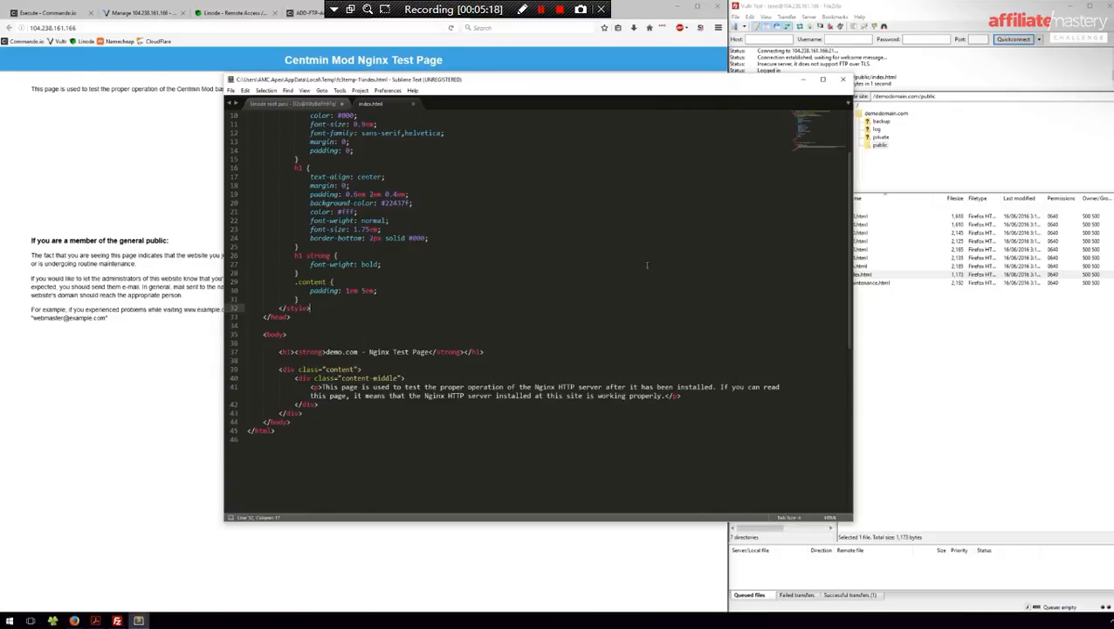
click(841, 81)
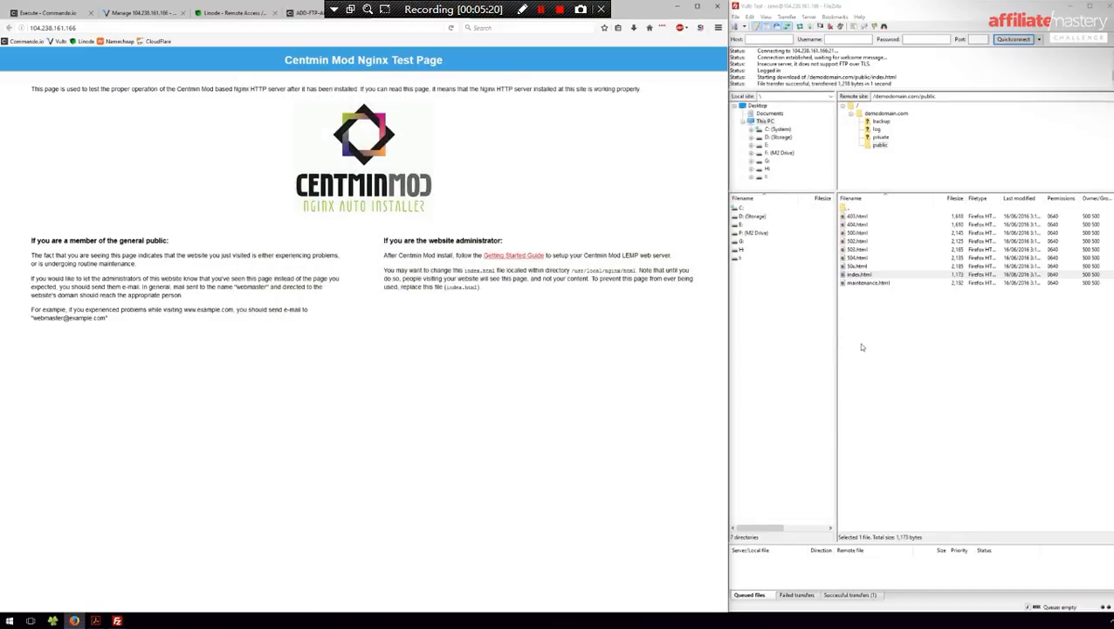
- Move FileZilla's remote pane up to root, into demodomain.com, and back to root
double_click(845, 207)
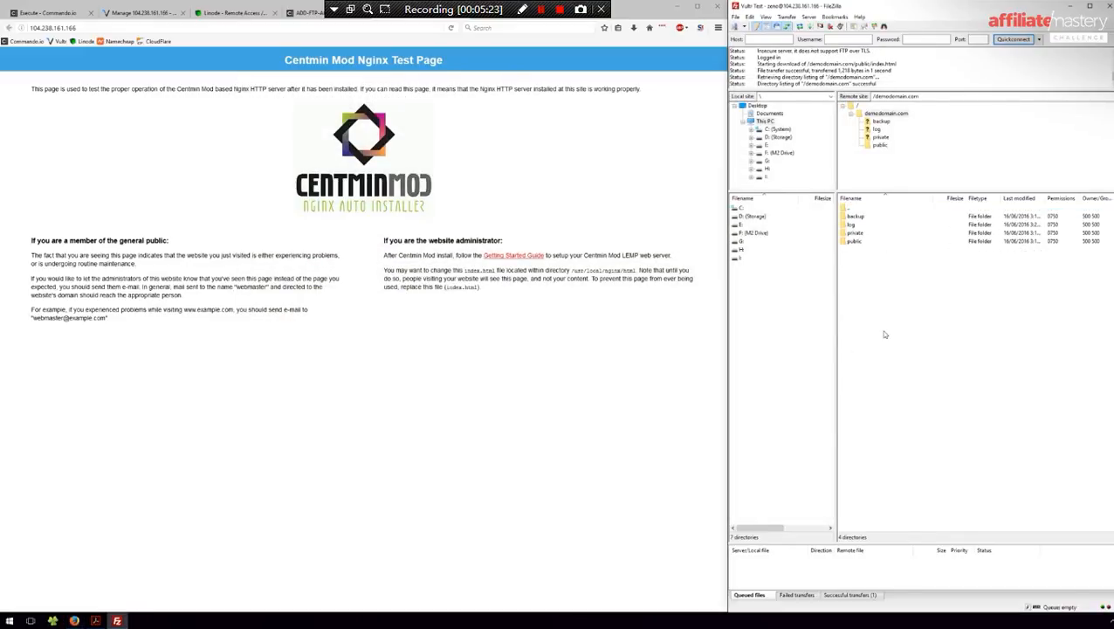
double_click(852, 207)
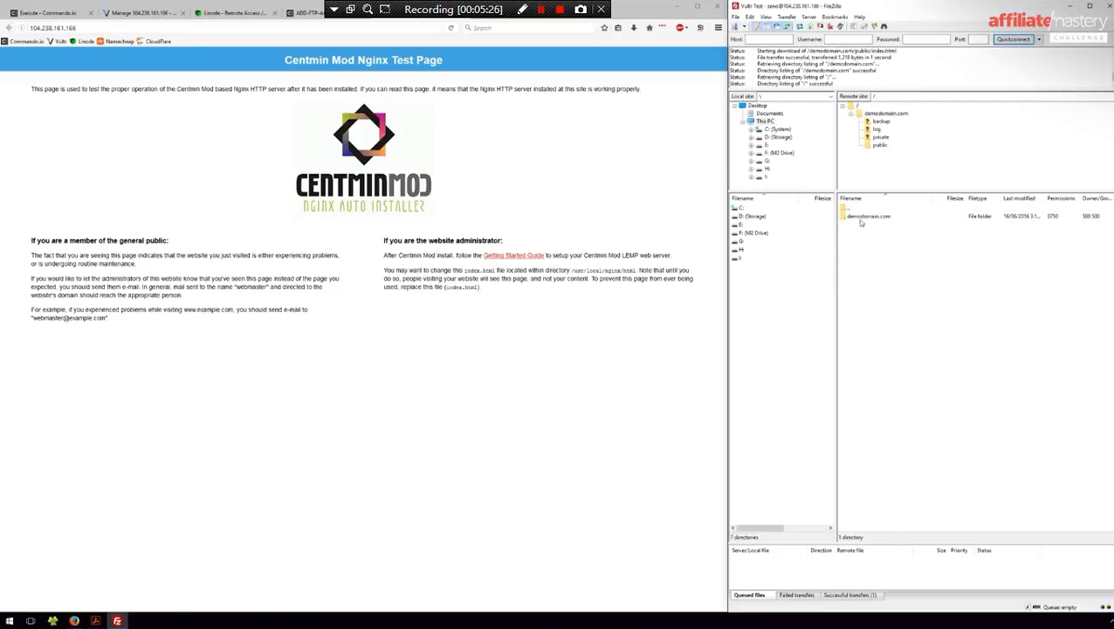
click(861, 217)
drag(835, 283, 853, 282)
double_click(880, 216)
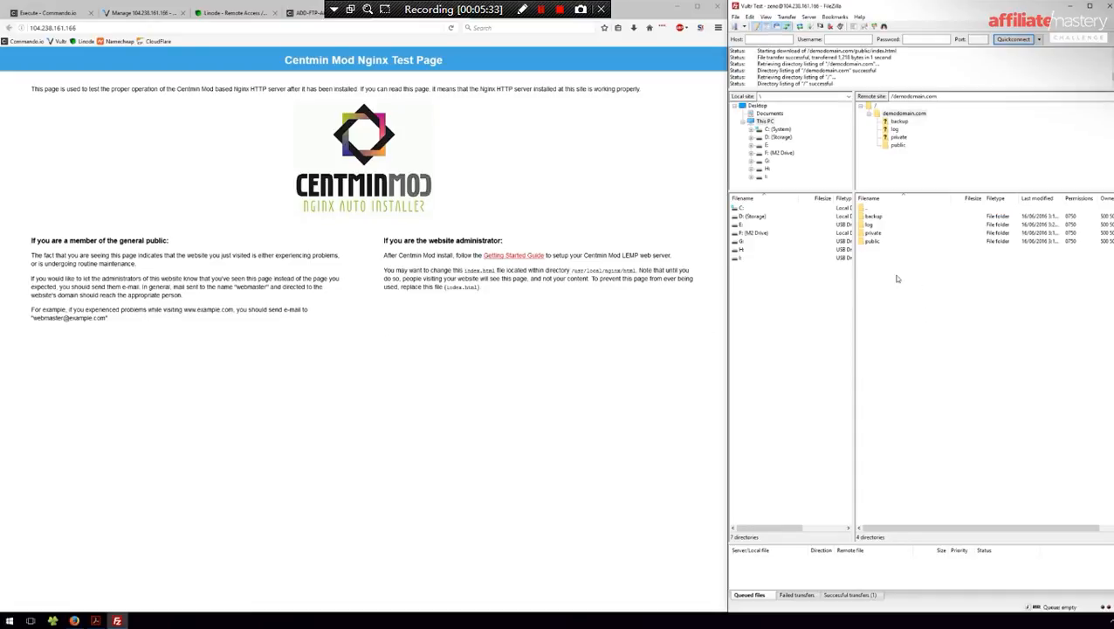
key(BackSpace)
click(95, 620)
- Scroll the Commando.io guide to List FTP Usernames and follow its public.recipes link
scroll(894, 140, up, 15)
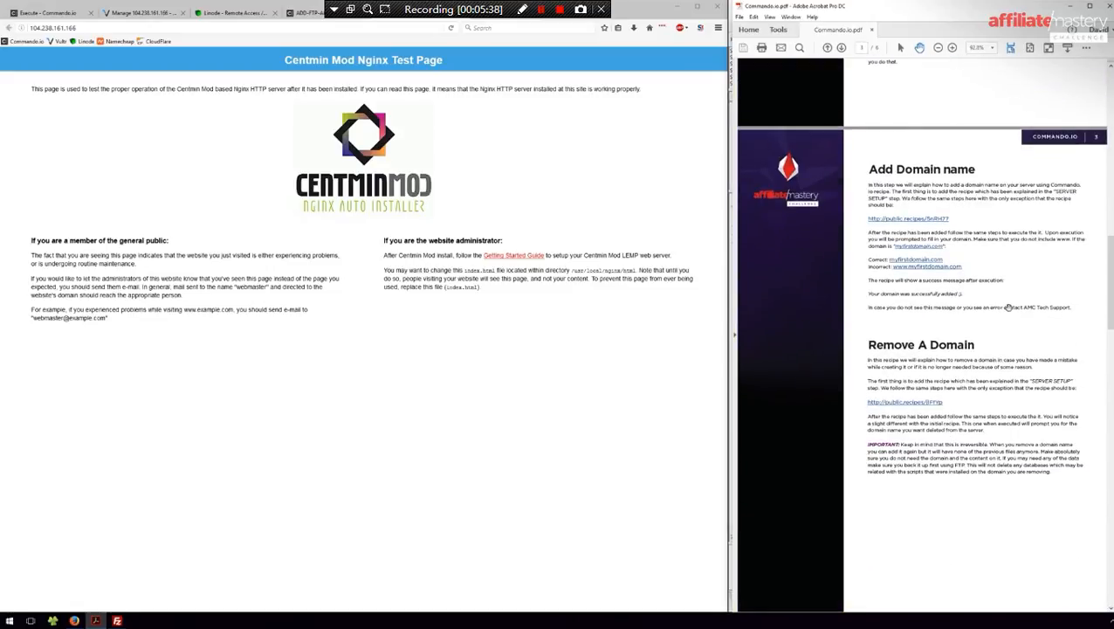
scroll(1005, 306, down, 1)
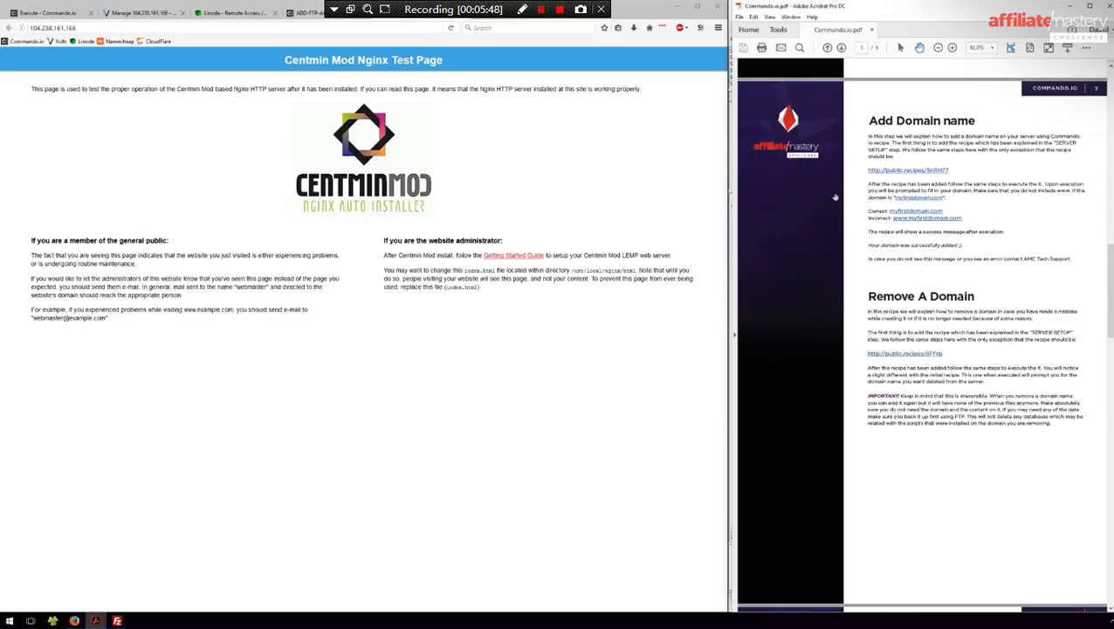
scroll(971, 508, down, 5)
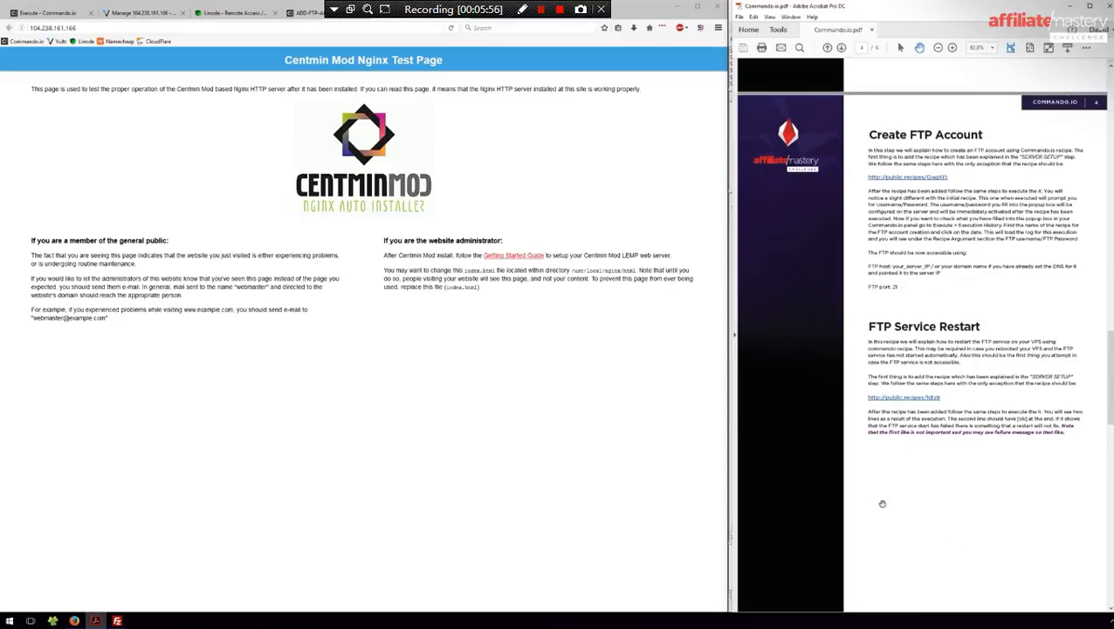
scroll(948, 524, down, 10)
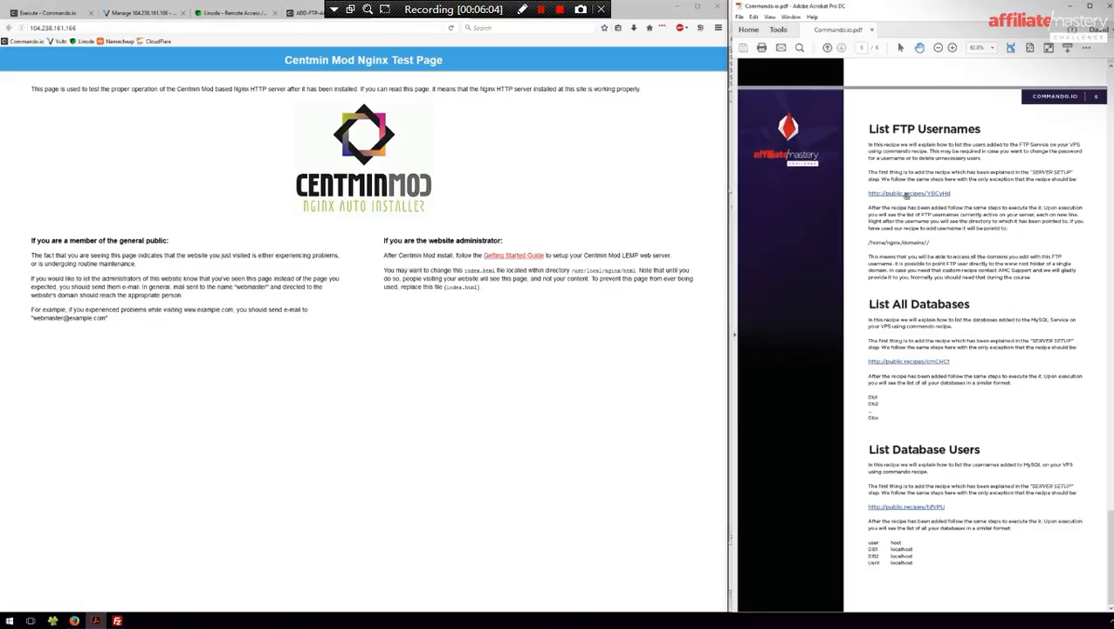
click(907, 194)
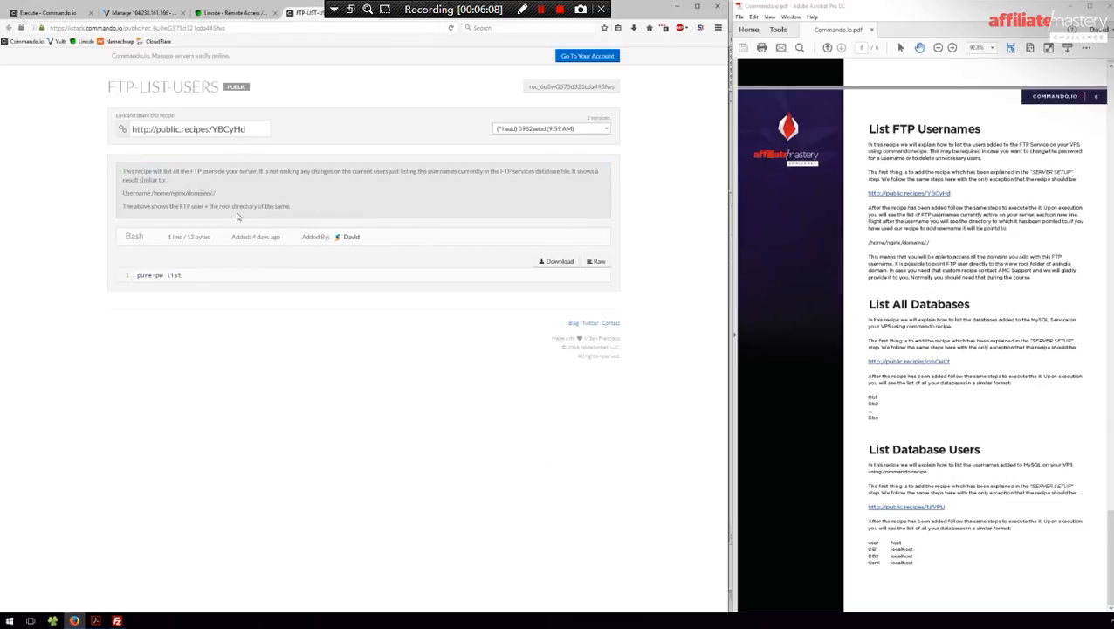
- Copy the 'pure-pw list' command from the FTP-LIST-USERS recipe's raw view
drag(200, 277, 135, 276)
click(190, 278)
triple_click(162, 274)
click(598, 261)
key(ctrl+a)
key(ctrl+c)
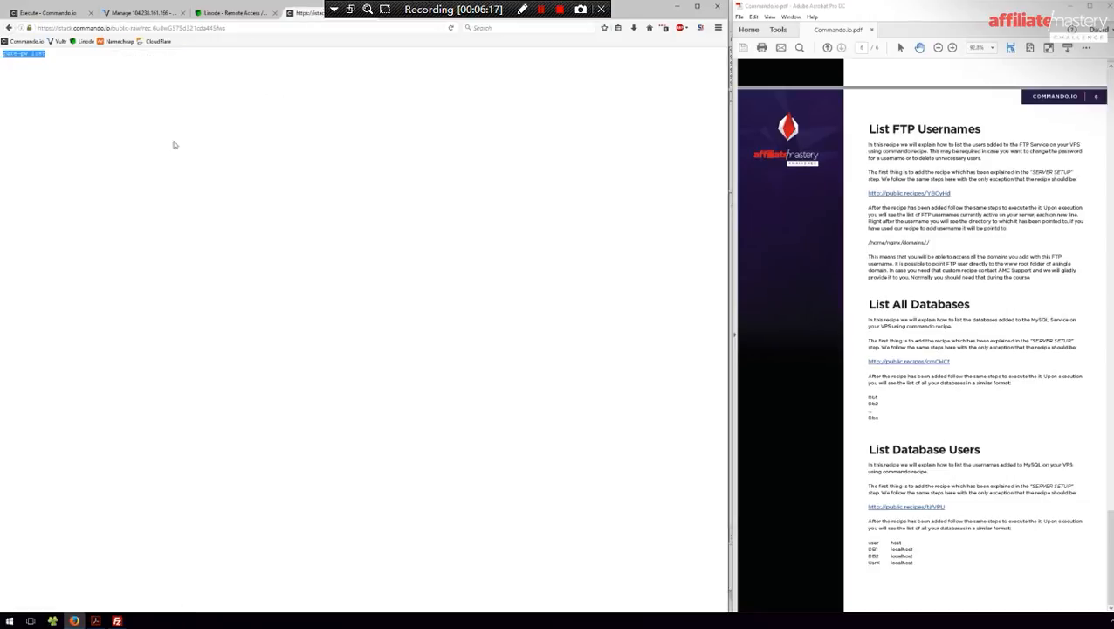
click(139, 12)
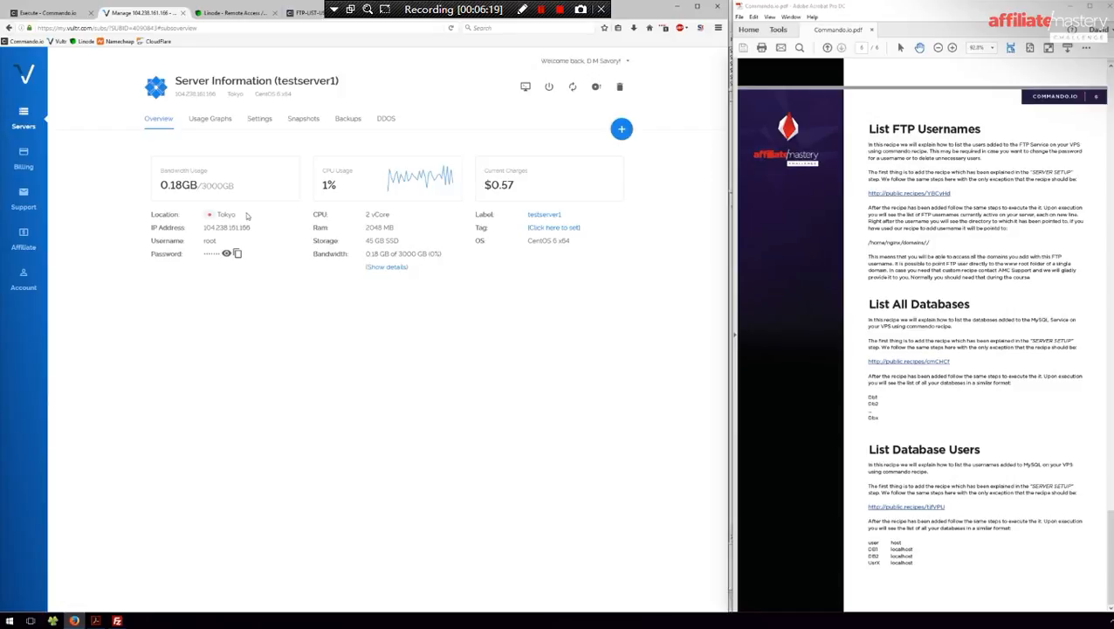
- Open the Vultr server console and paste 'pure-pw list' into the page's search box
click(525, 89)
drag(203, 11, 352, 168)
click(516, 28)
key(ctrl+v)
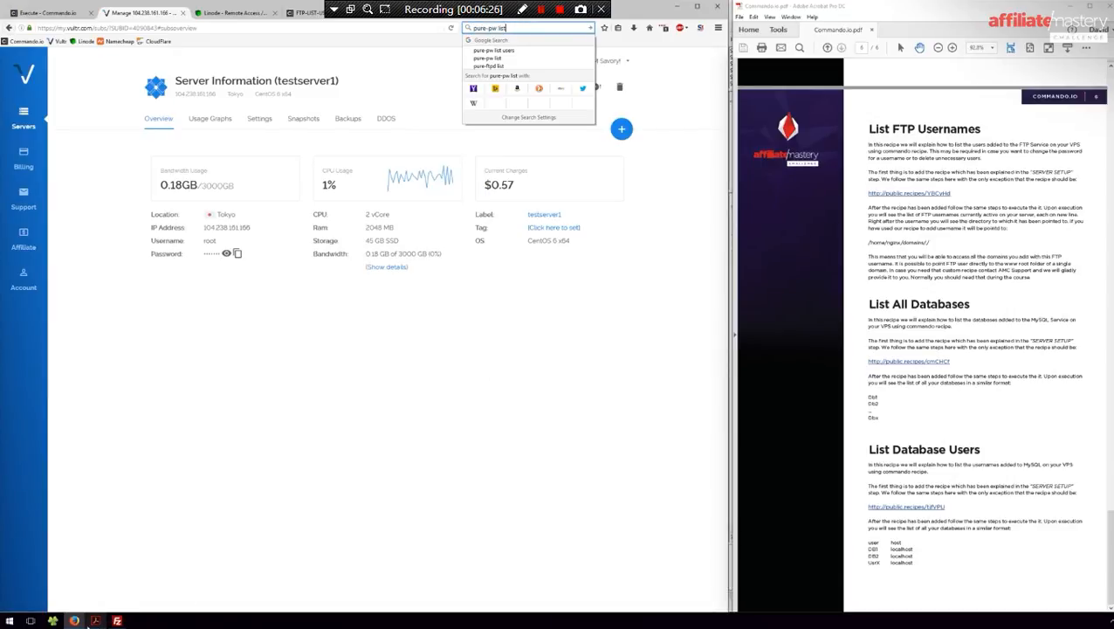
- Log in as root at the console prompt, close the console, and minimize Acrobat
click(118, 578)
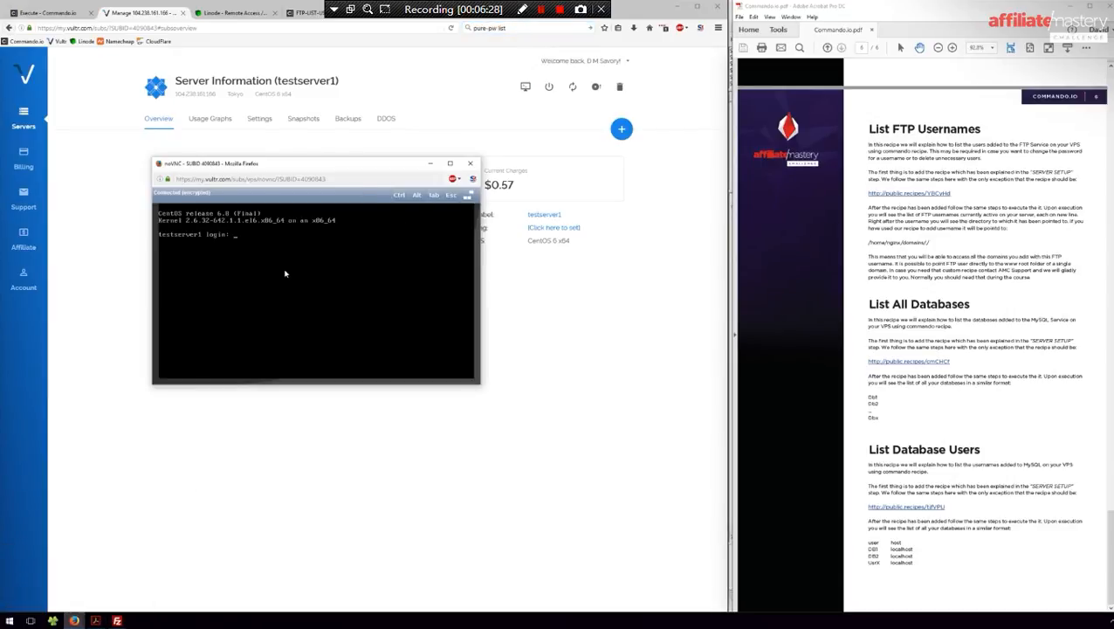
text(root)
key(Return)
drag(308, 178, 398, 278)
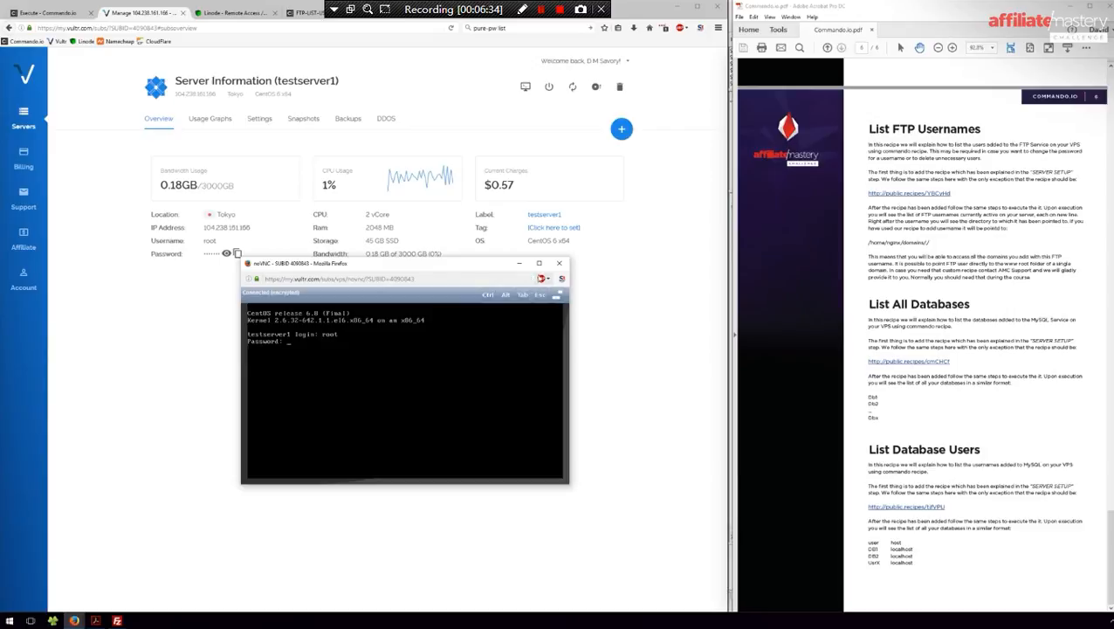
click(560, 264)
click(1074, 8)
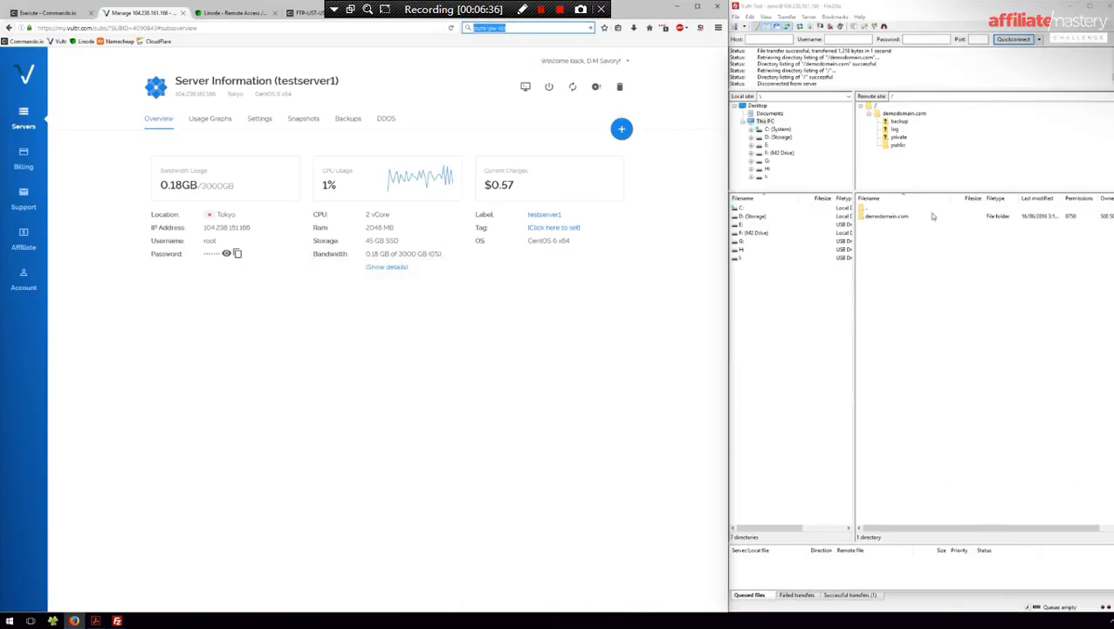
- Launch mRemoteNG, open the SSH session to the Vultr server and run 'pure-pw list'
click(1069, 6)
double_click(947, 90)
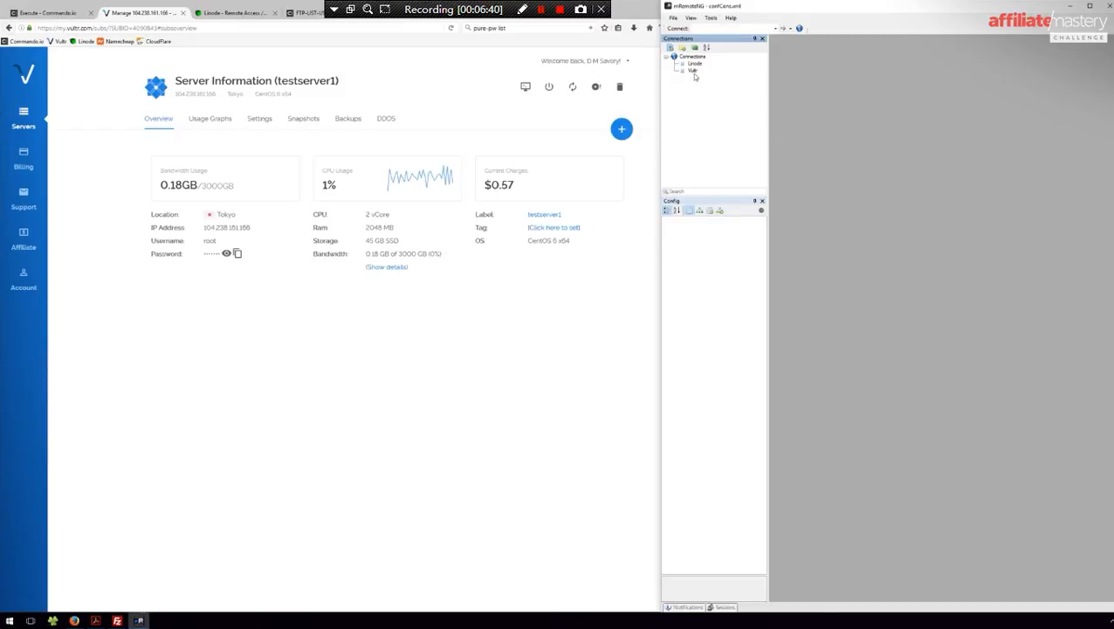
double_click(694, 71)
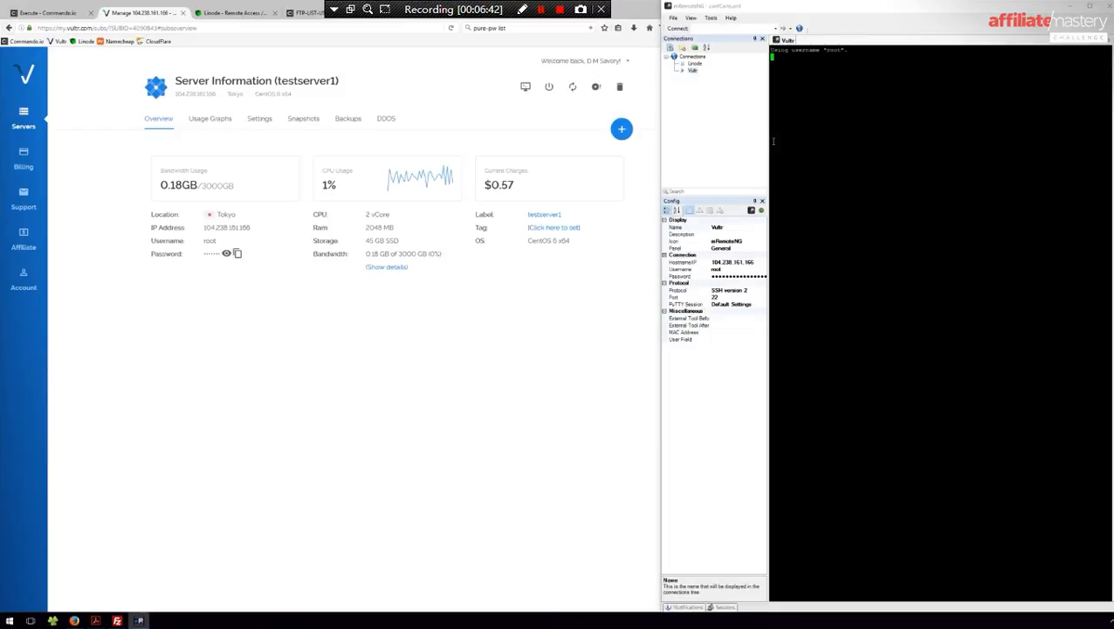
right_click(878, 194)
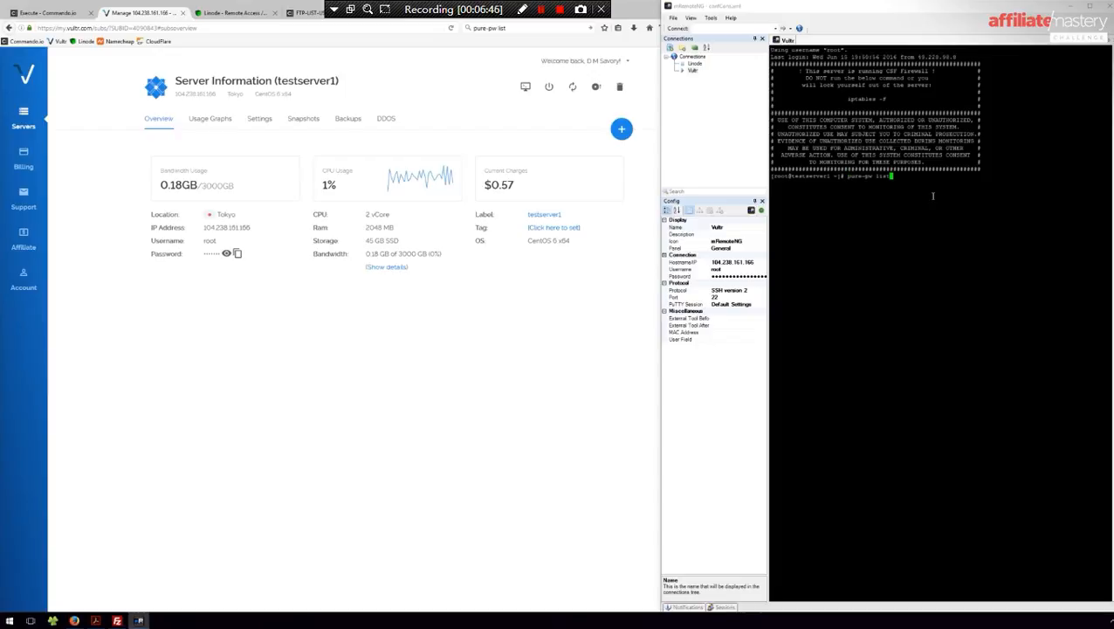
key(Return)
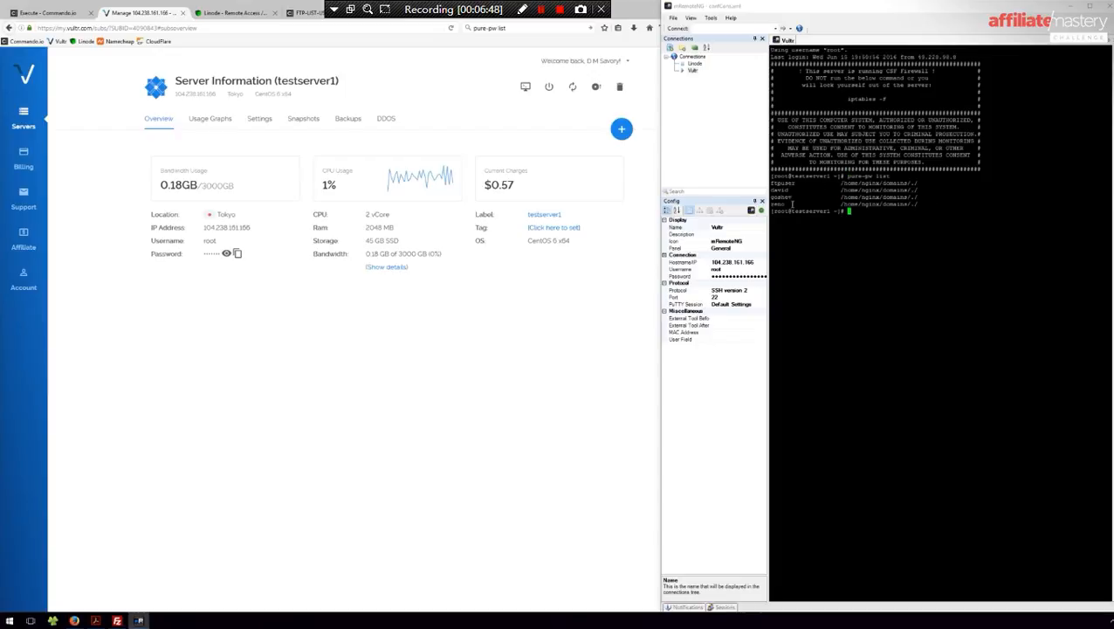
- Inspect the listed FTP users and their /home/nginx/domains/./ home paths
drag(792, 203, 770, 175)
click(852, 241)
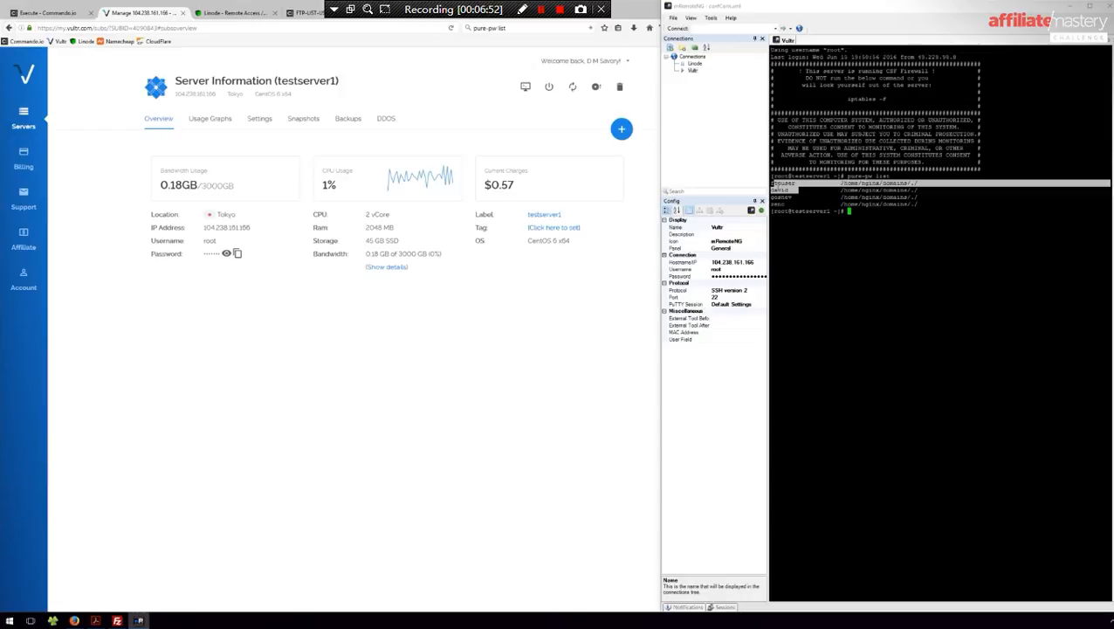
triple_click(789, 203)
click(790, 204)
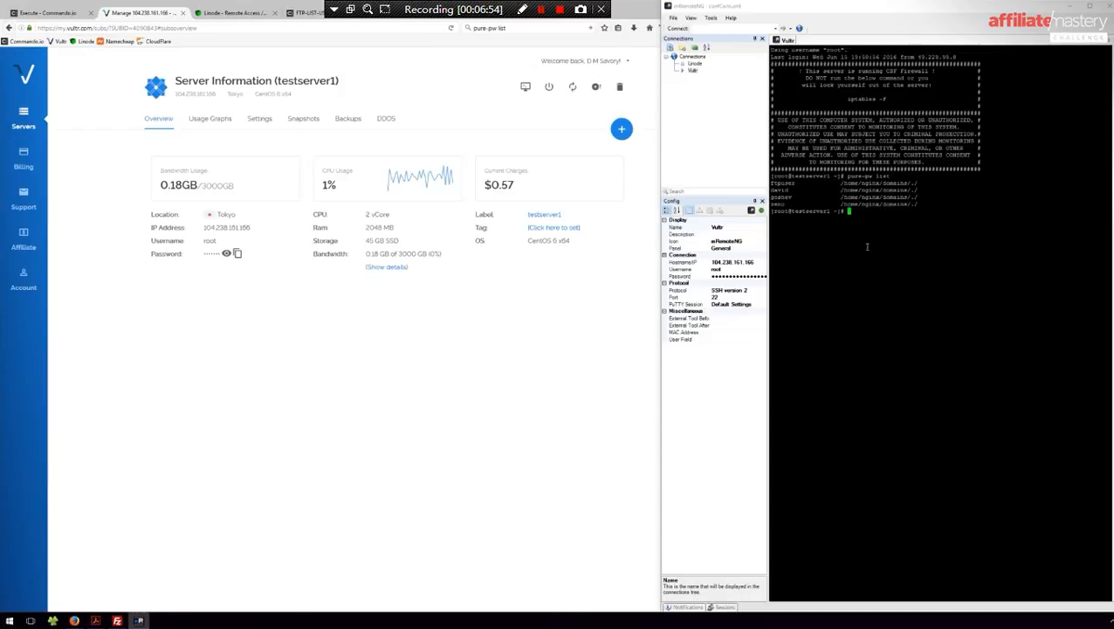
drag(838, 182, 1109, 183)
click(920, 182)
drag(920, 182, 841, 183)
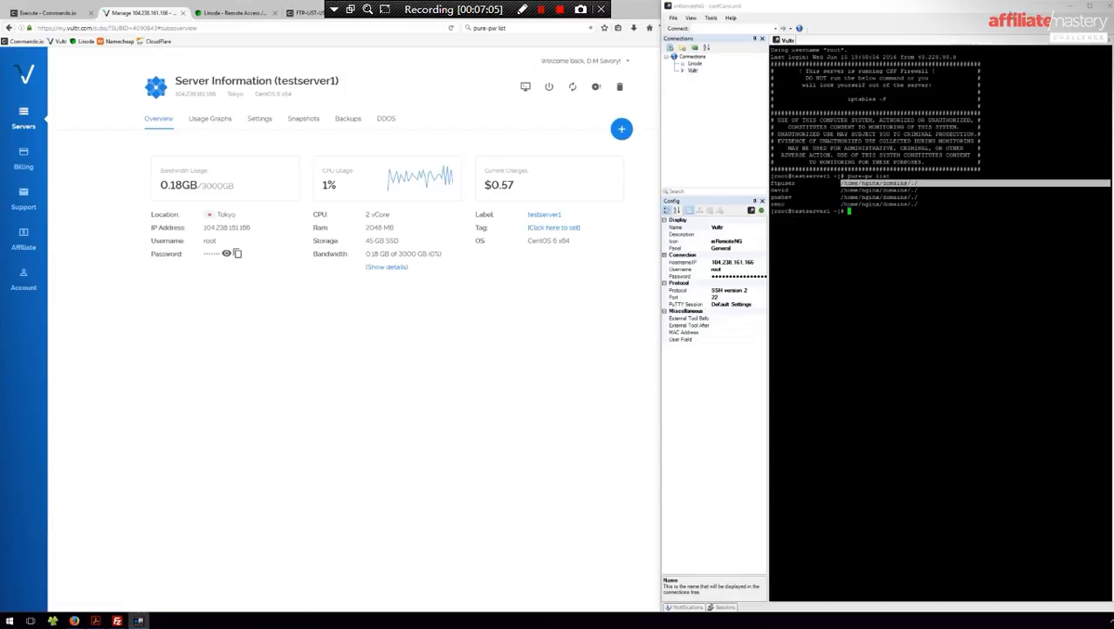
click(1101, 9)
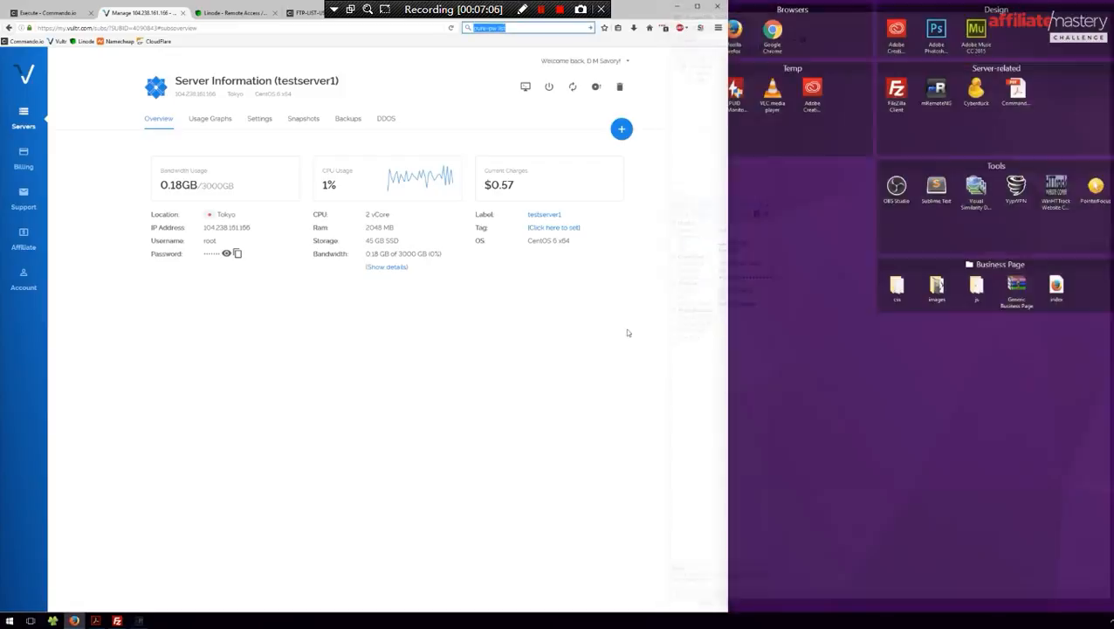
- Filter Commando.io recipes by 'list' and open FTP-LIST-USERS for execution
click(48, 12)
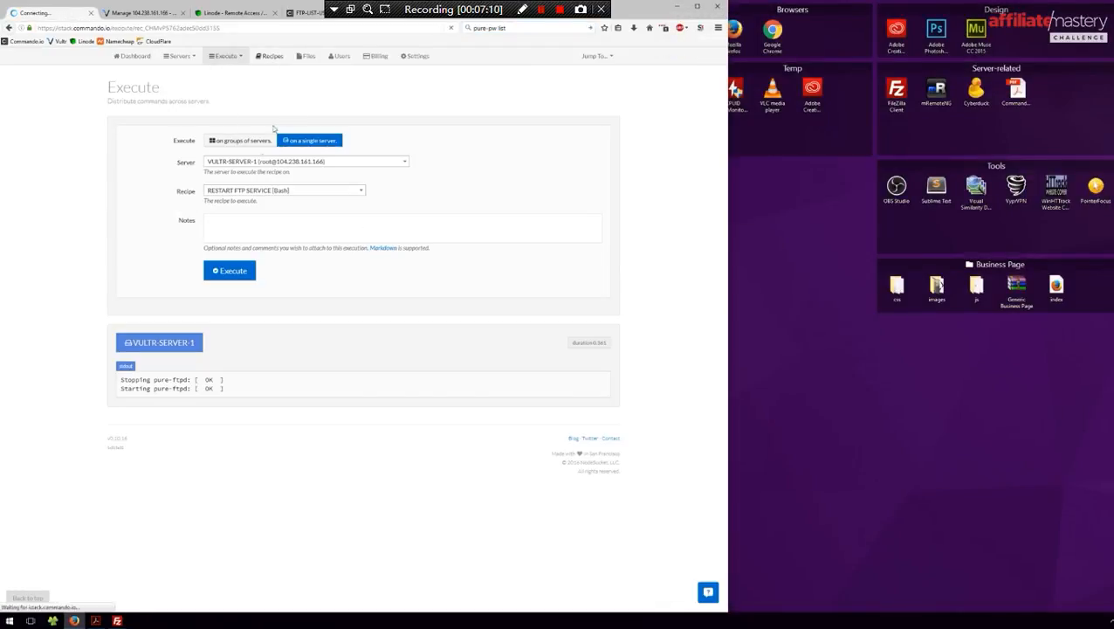
click(269, 58)
click(550, 165)
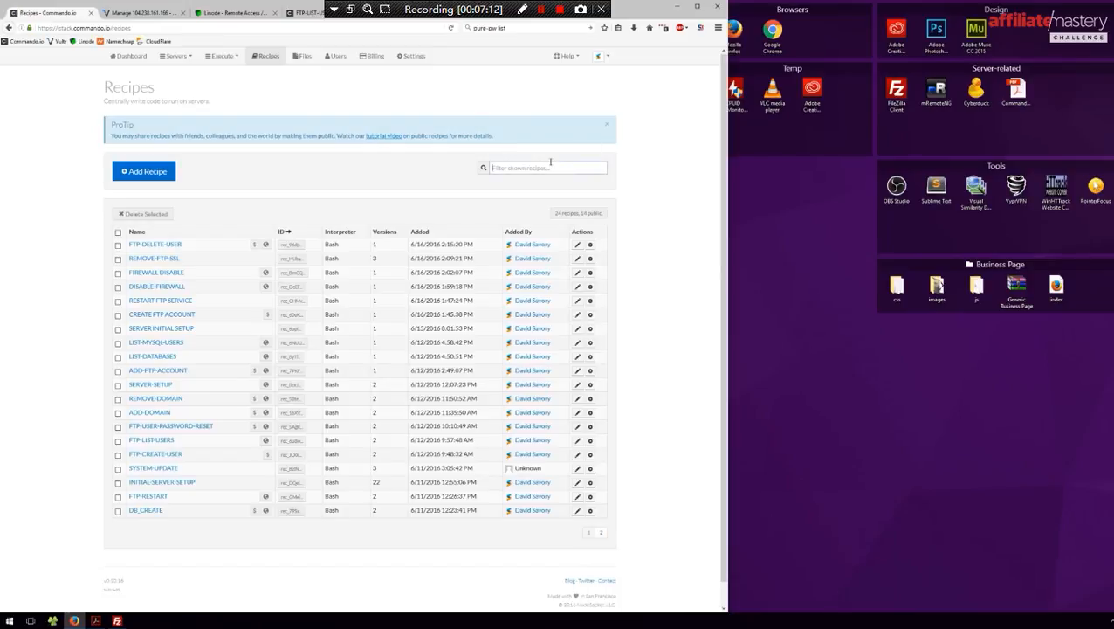
text(list)
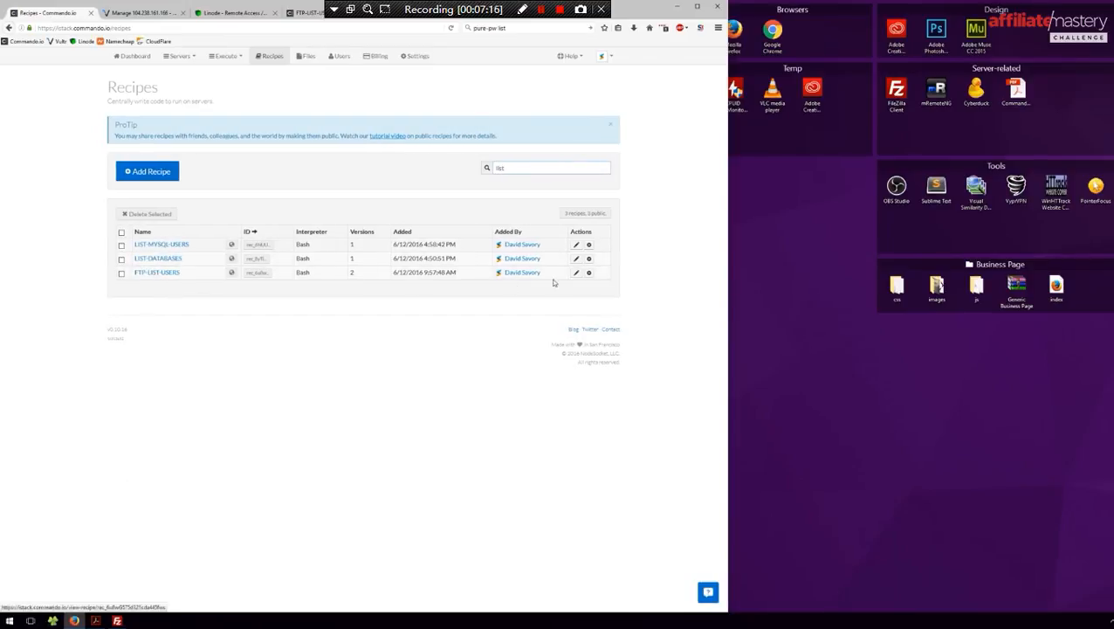
click(591, 274)
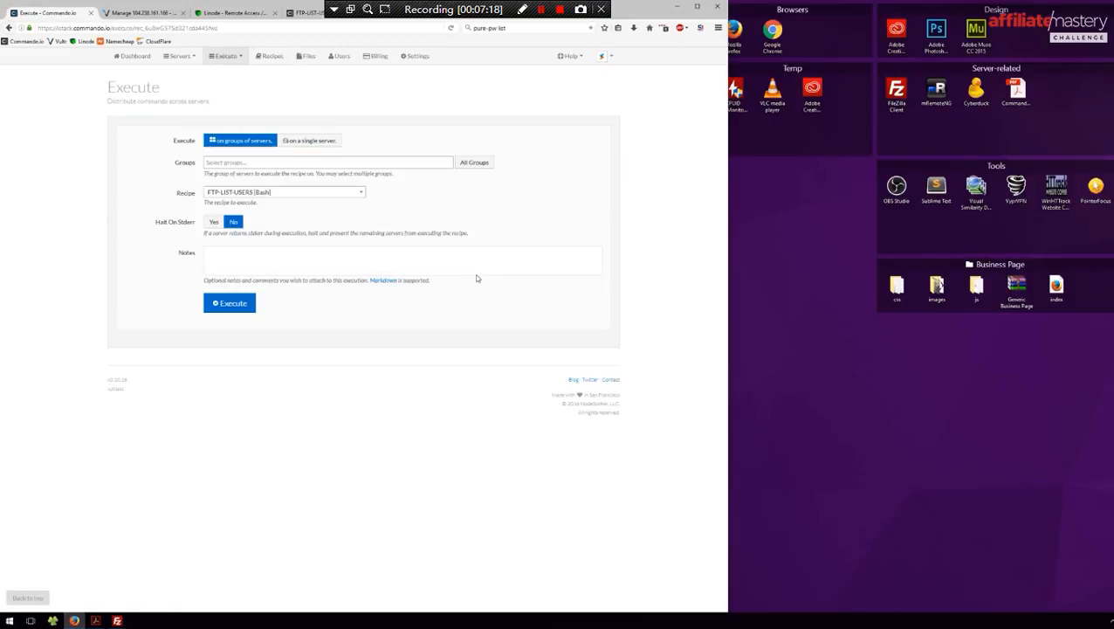
- Run FTP-LIST-USERS on the single server VULTR-SERVER-1 and review the four listed FTP users
click(308, 141)
click(273, 162)
click(237, 199)
click(230, 270)
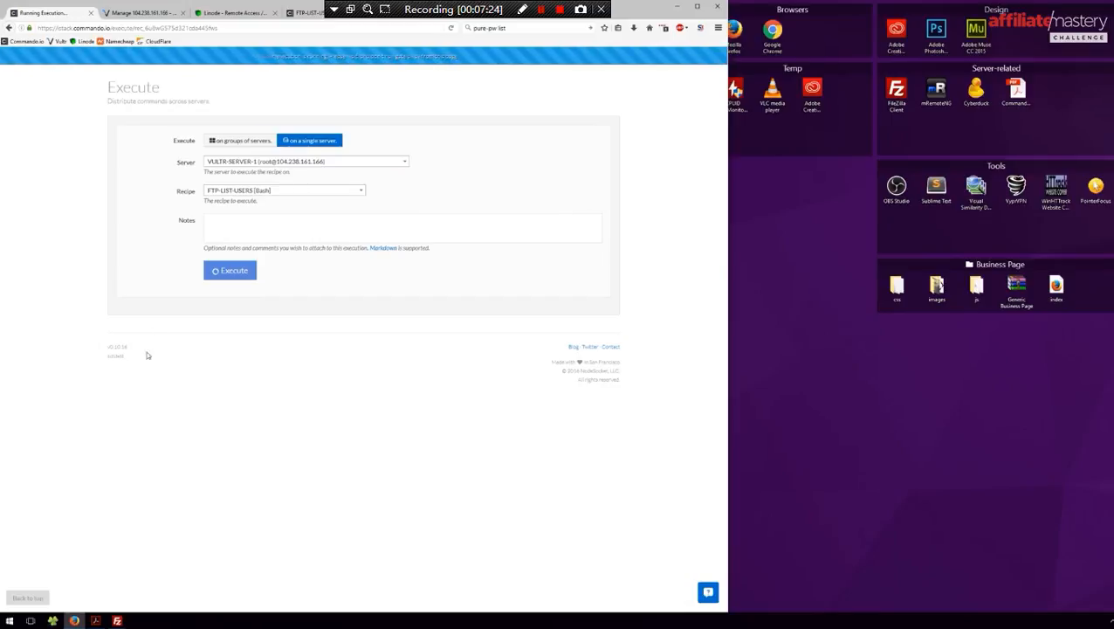
drag(249, 407, 120, 381)
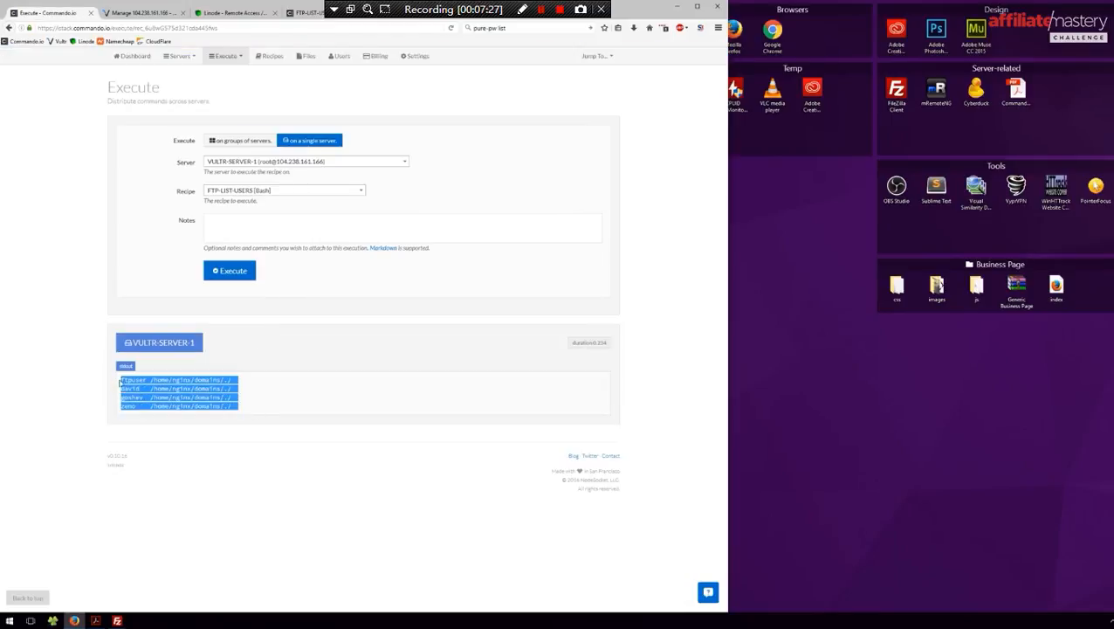
click(351, 347)
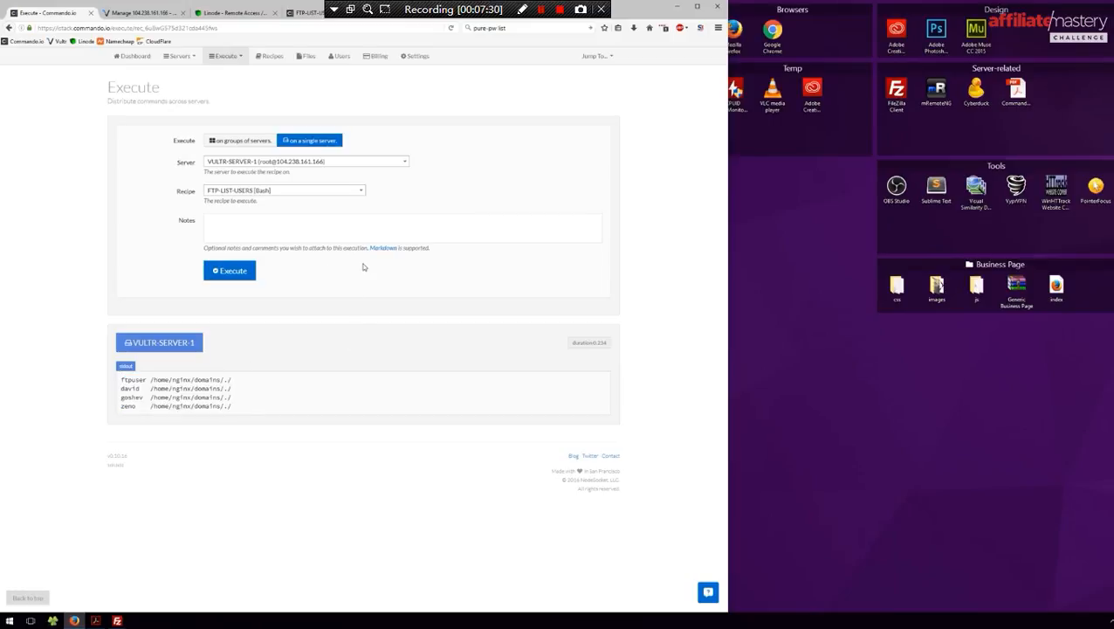
- Return to the recipe list, close FileZilla, and bring up the Commando.io guide PDF
click(269, 58)
click(117, 621)
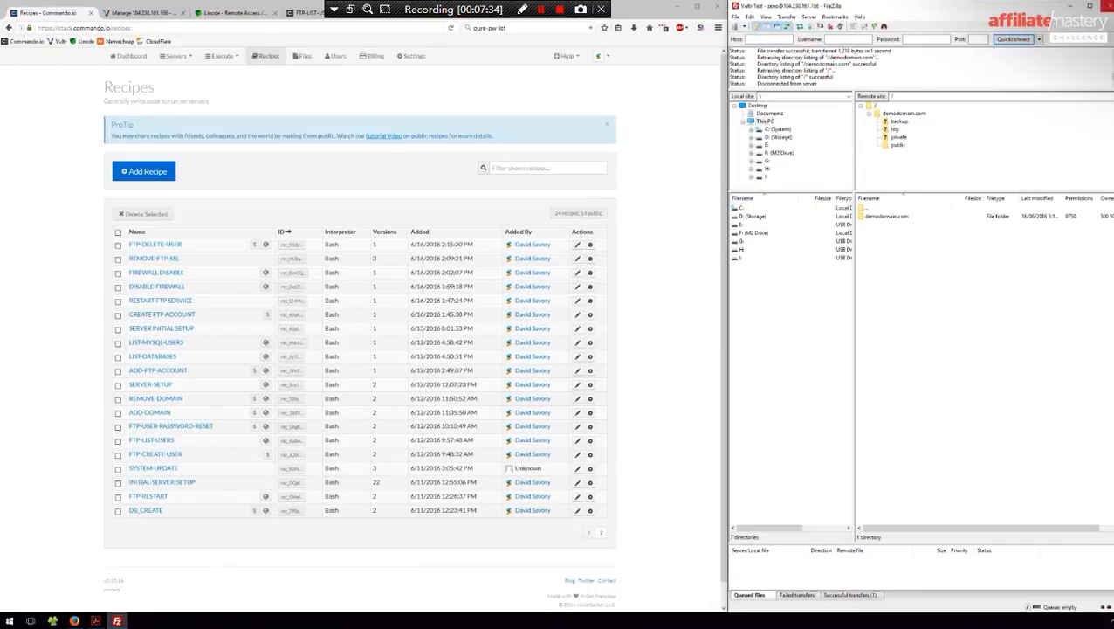
click(1104, 6)
click(96, 619)
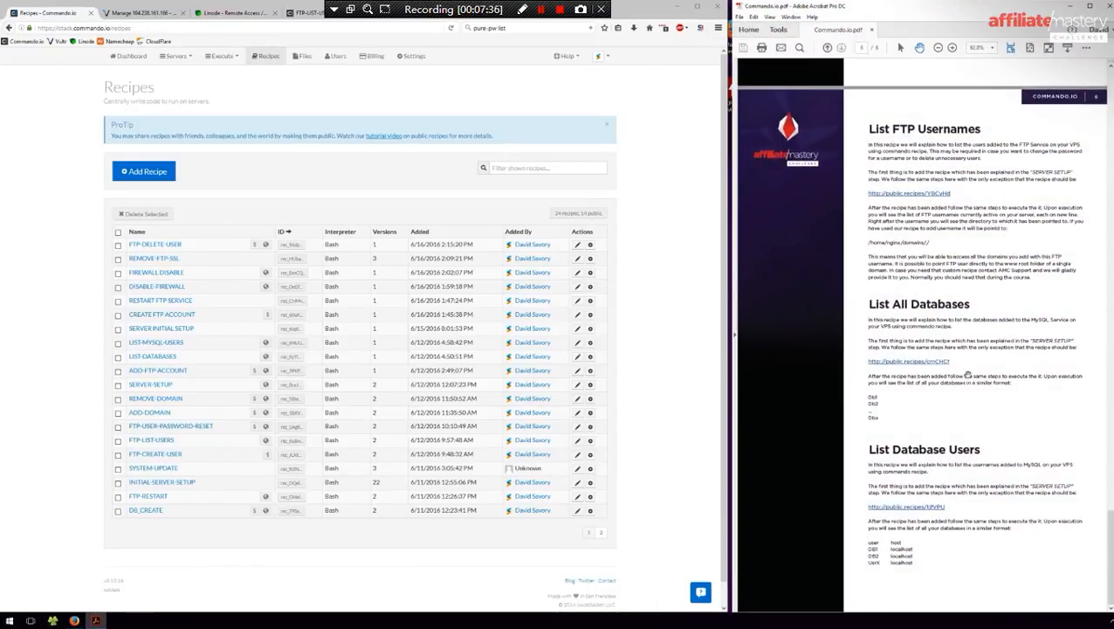
- Scroll the guide to its Add Database section
scroll(1009, 313, up, 3)
scroll(1009, 314, down, 8)
scroll(970, 358, up, 3)
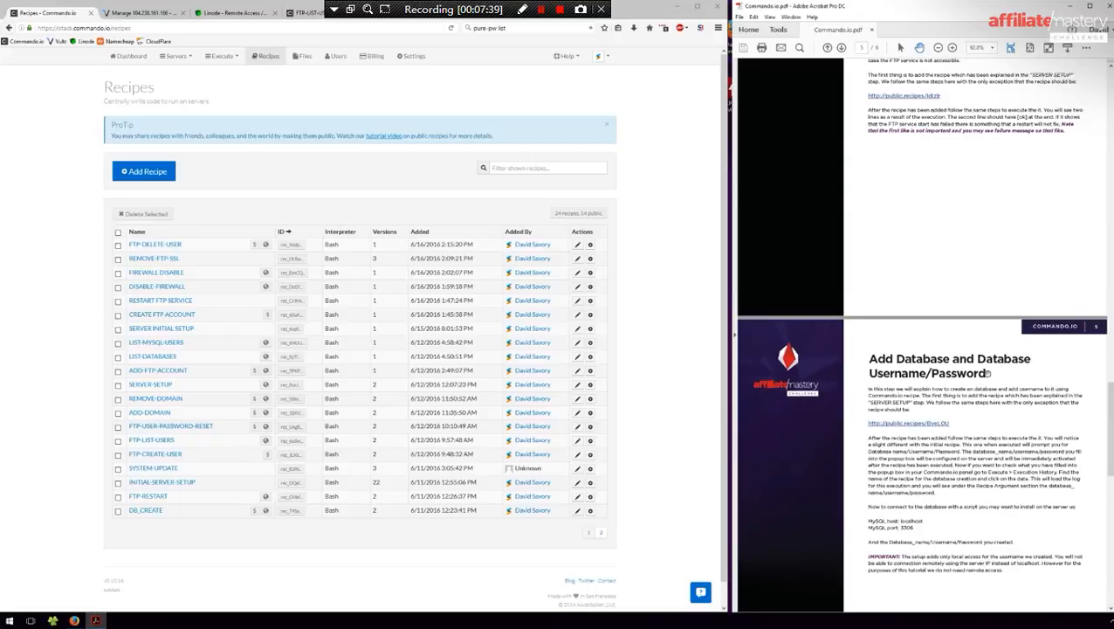
scroll(990, 205, down, 2)
scroll(990, 205, down, 2)
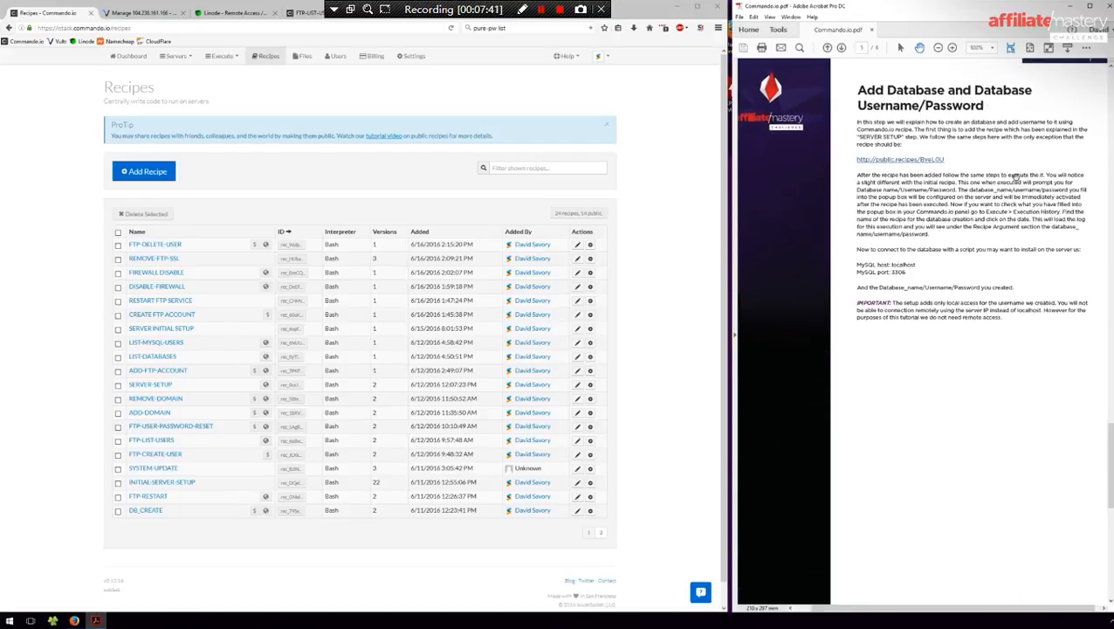
ctrl+scroll(1015, 179, up, 3)
ctrl+scroll(1015, 178, down, 3)
ctrl+scroll(1008, 210, up, 2)
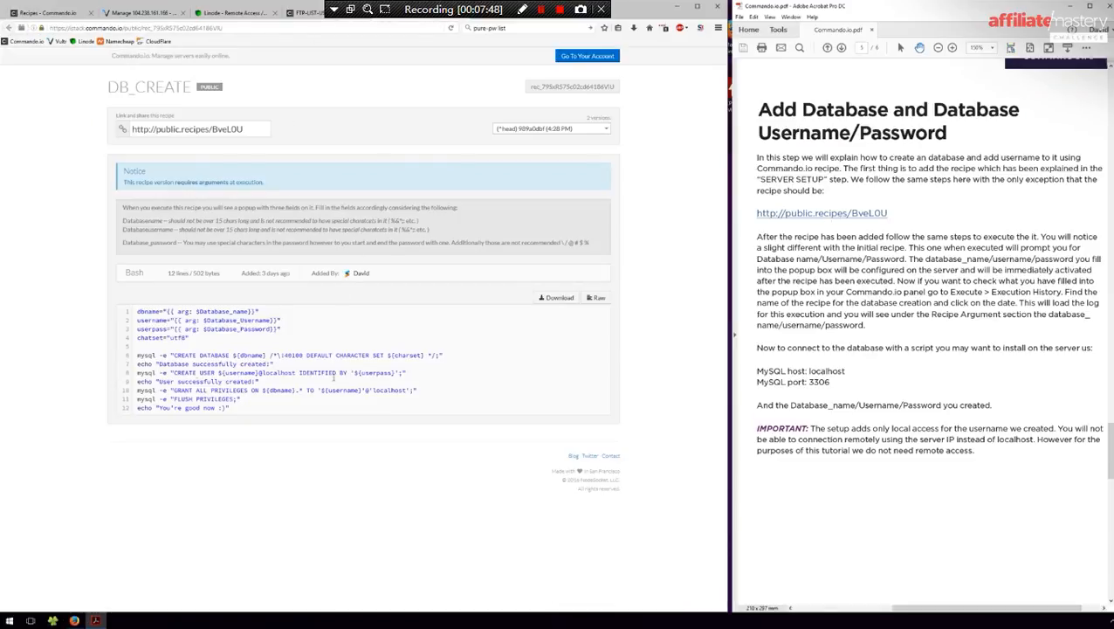
- Select the raw DB_CREATE script, then filter recipes by 'db' and open DB_CREATE for execution
click(597, 297)
key(ctrl+a)
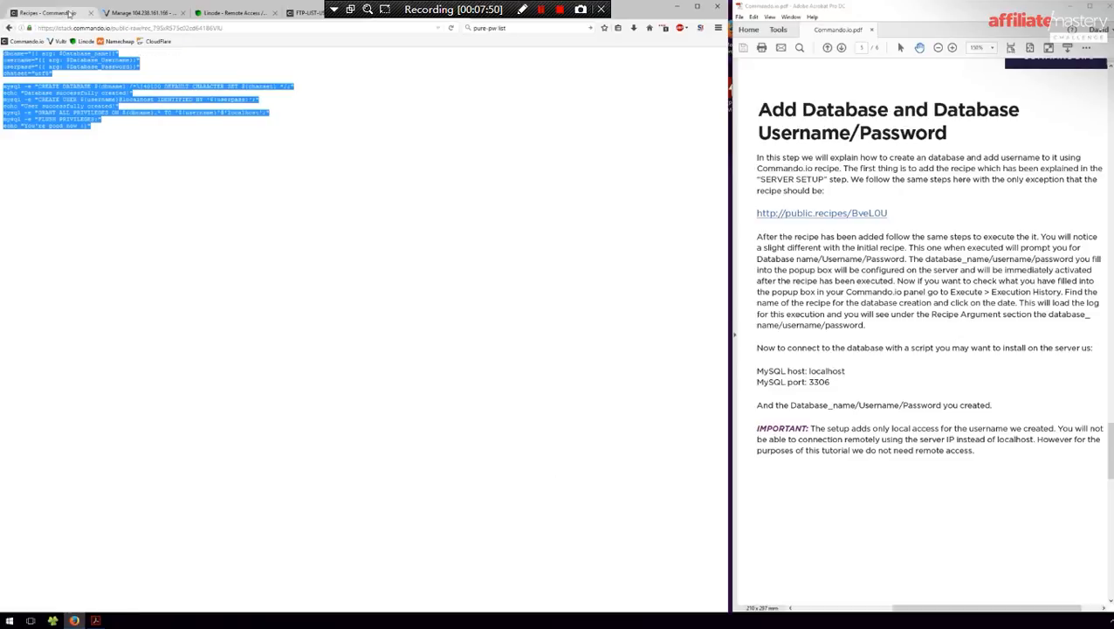
click(48, 12)
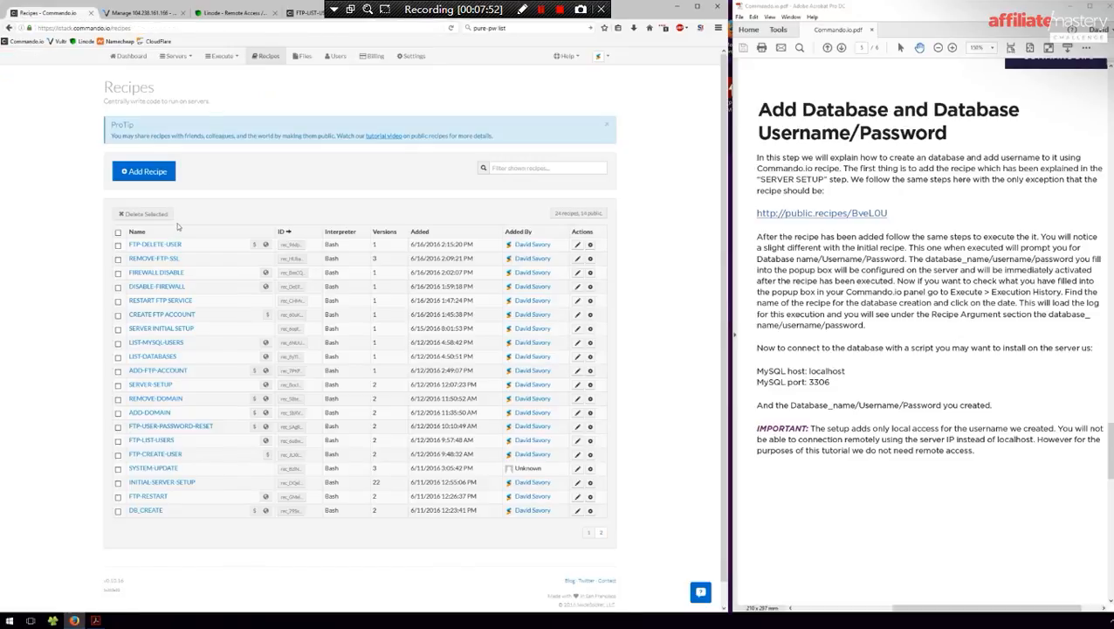
click(512, 169)
text(data)
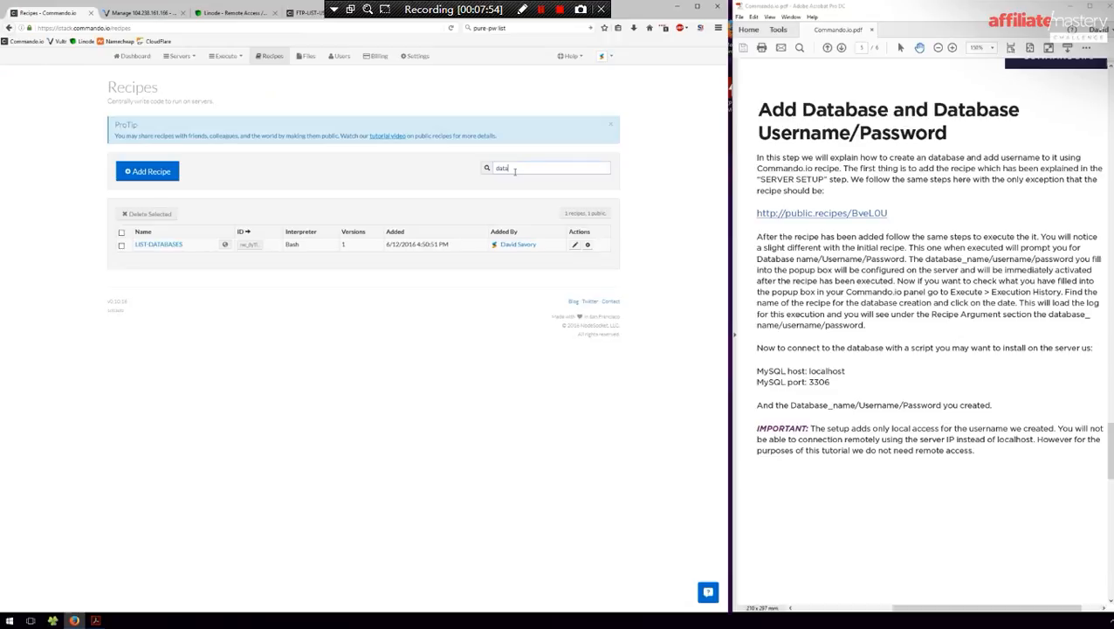
key(BackSpace)
key(BackSpace)
key(BackSpace)
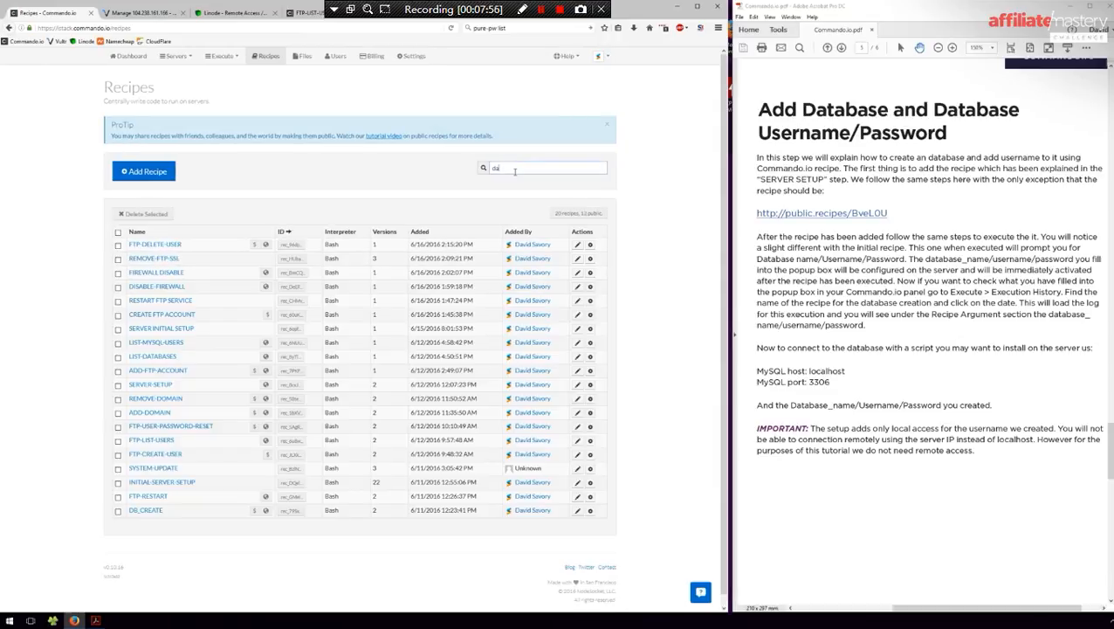
text(b)
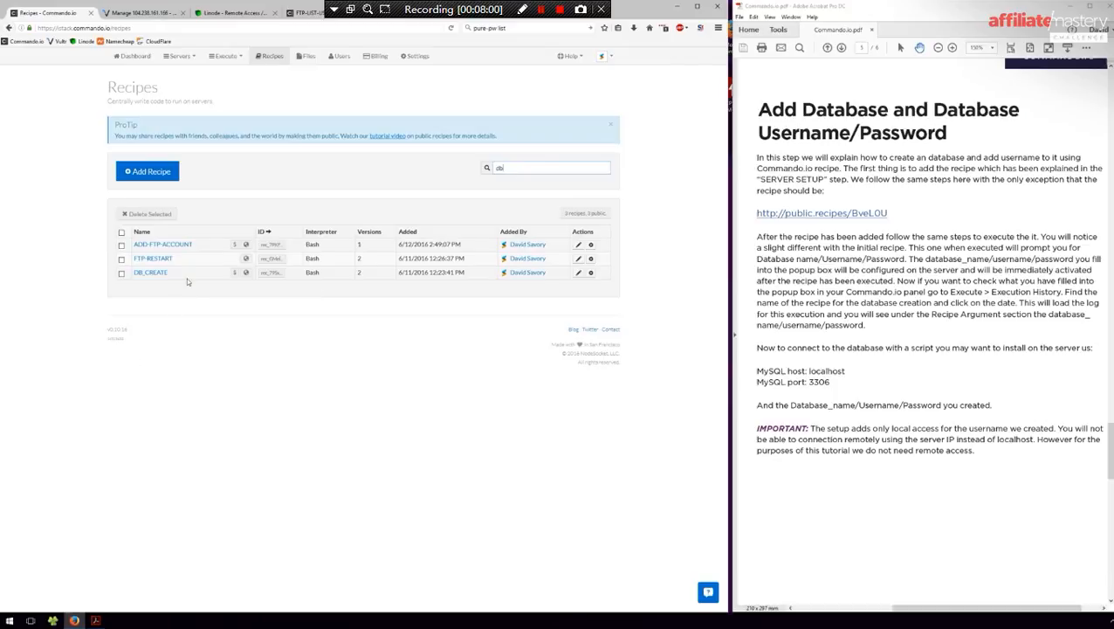
click(590, 273)
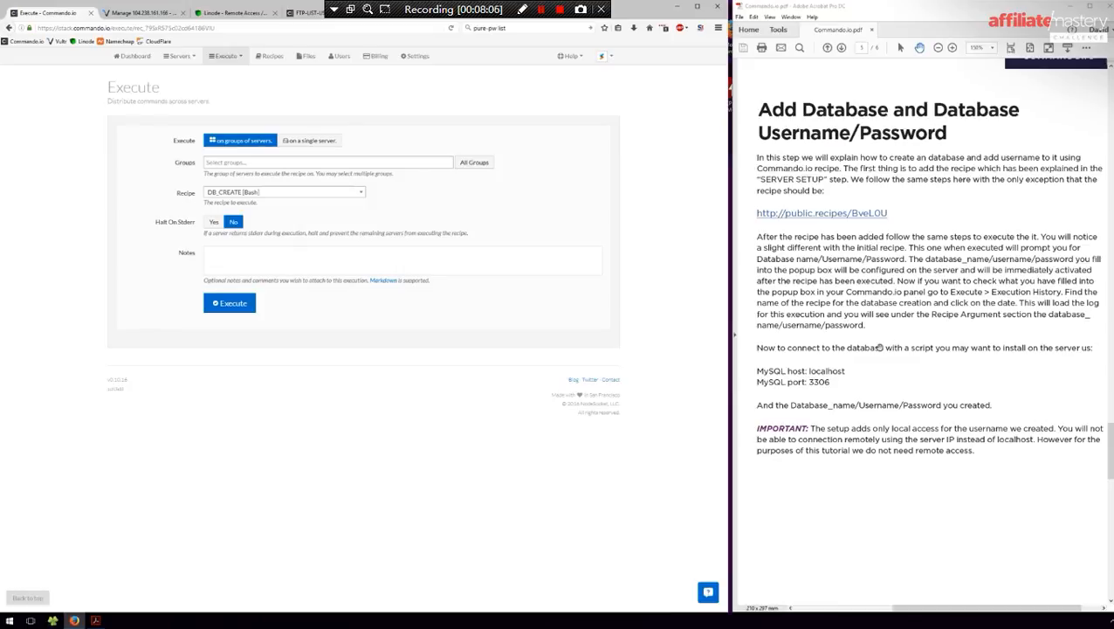
- Target DB_CREATE at VULTR-SERVER-1 and enter testdb plus a database username and password
scroll(908, 347, down, 3)
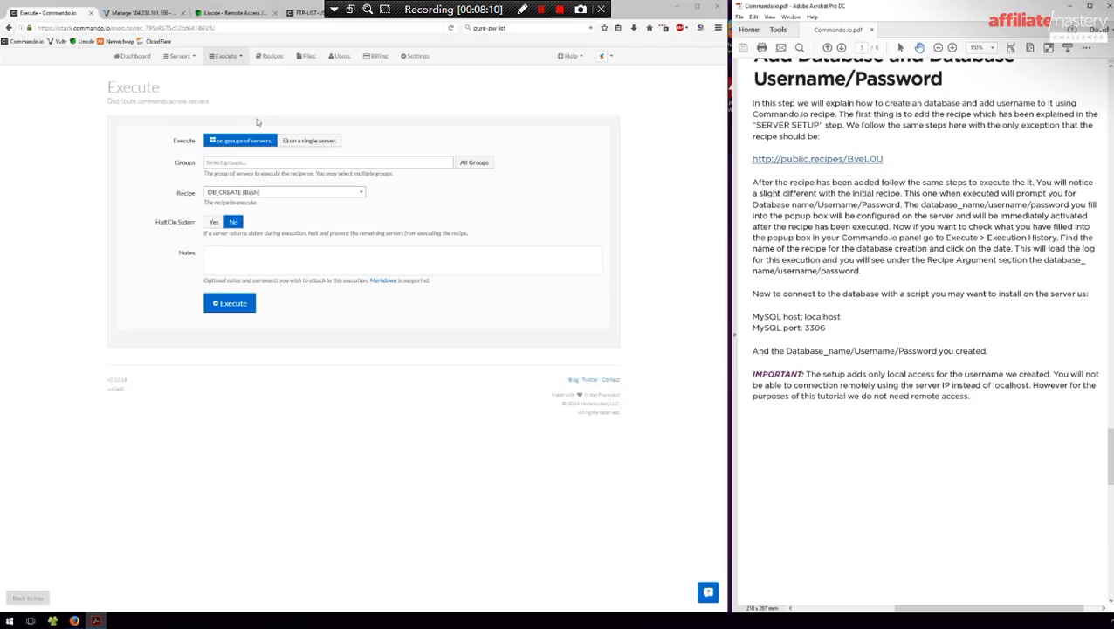
click(296, 140)
click(261, 164)
click(243, 192)
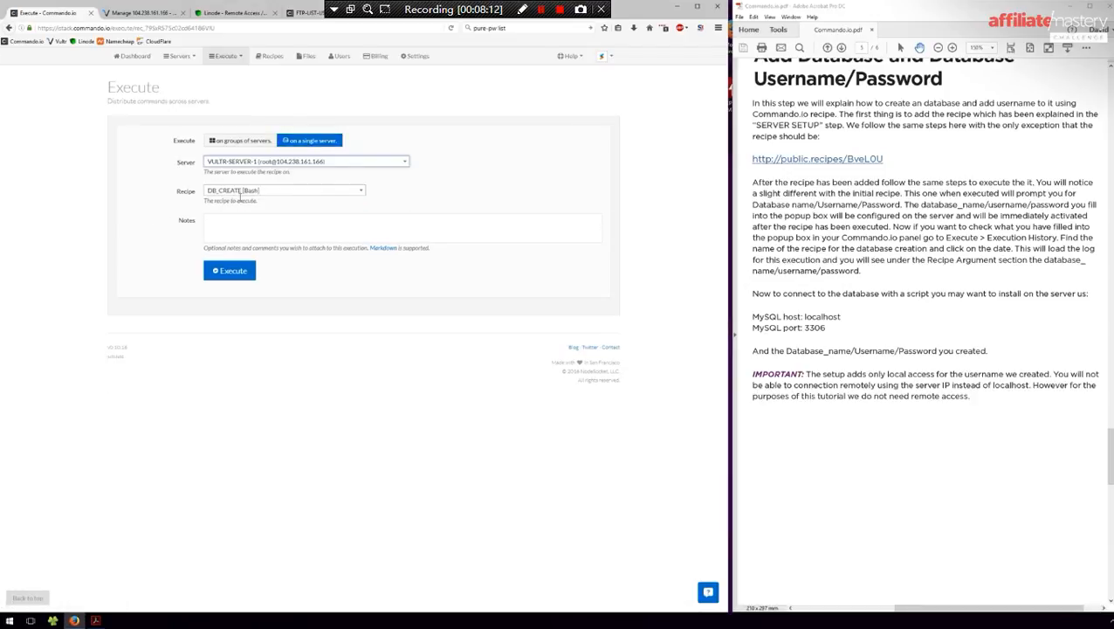
click(225, 272)
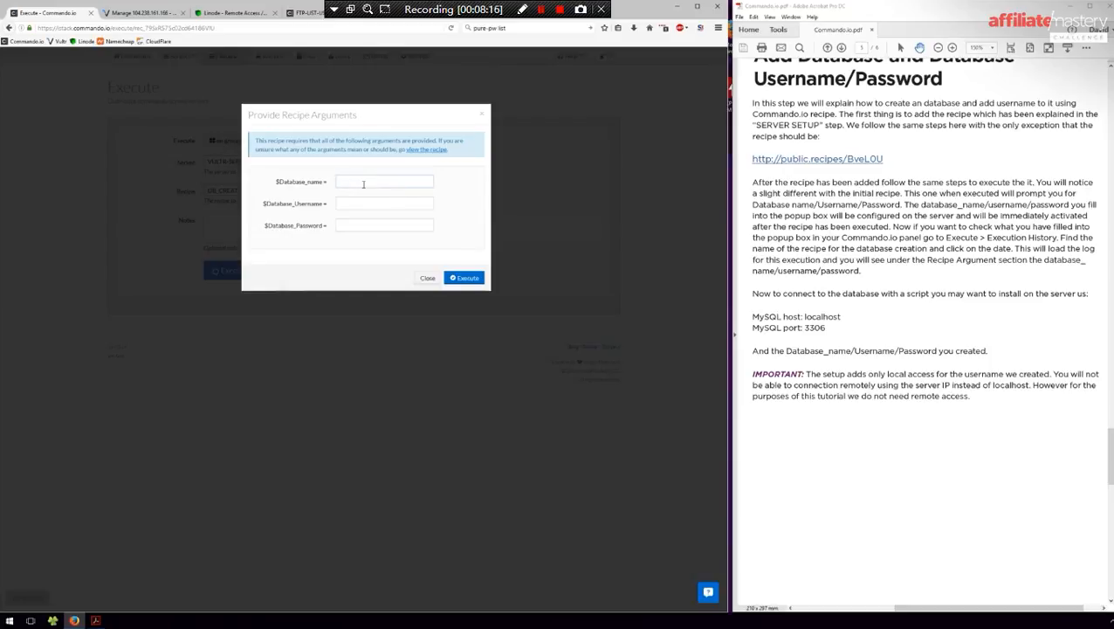
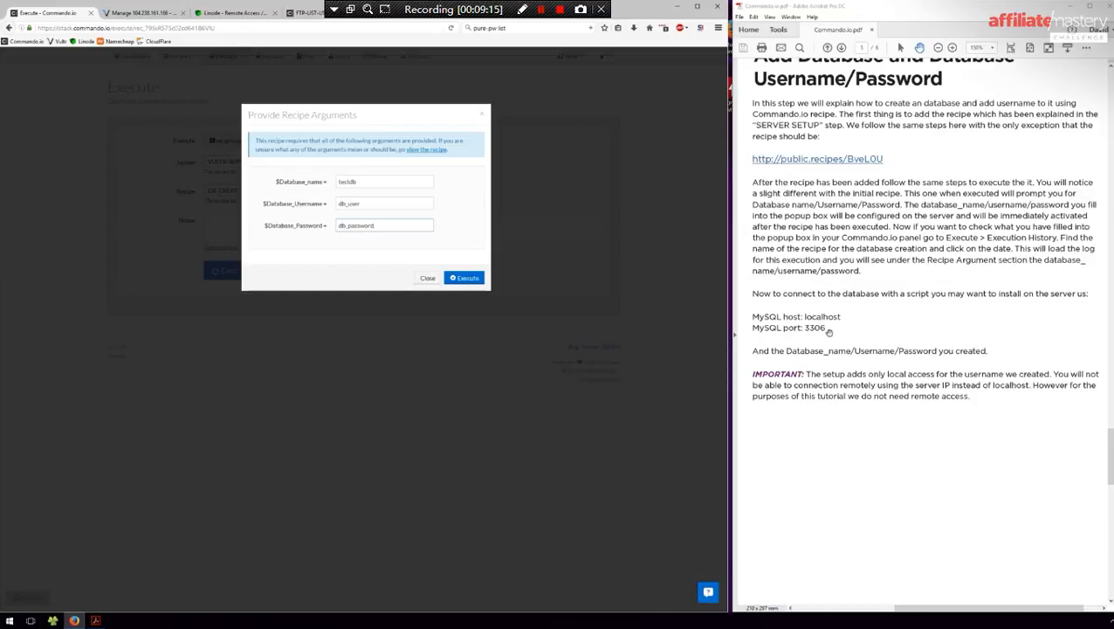
- Run DB_CREATE with the entered arguments, then zoom the guide PDF out to List All Databases
click(466, 278)
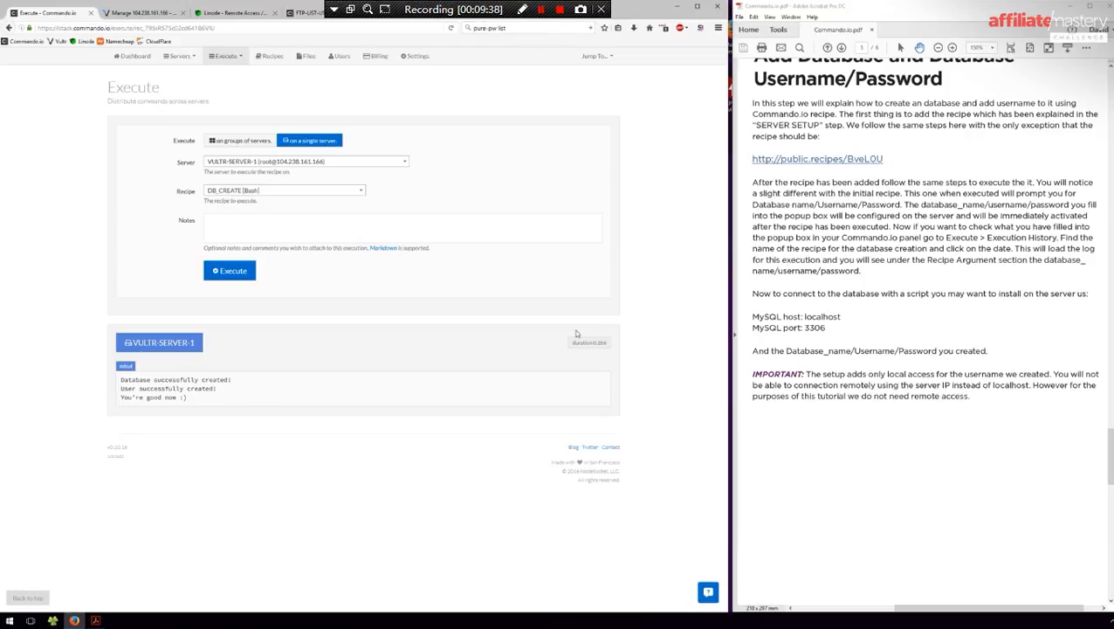
scroll(897, 340, down, 2)
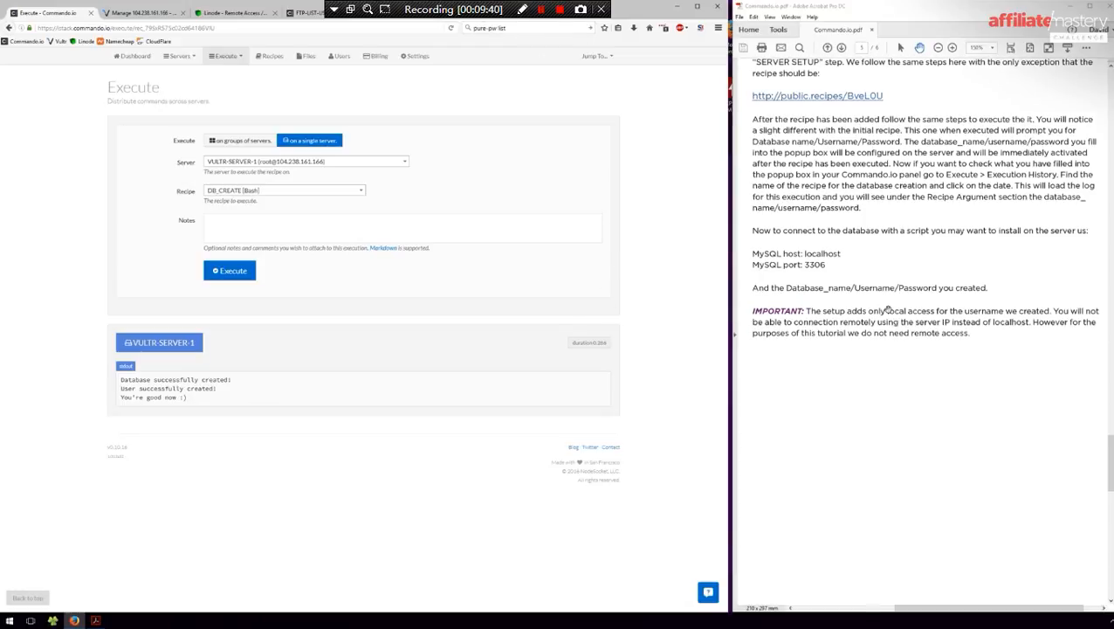
click(938, 52)
scroll(982, 358, down, 10)
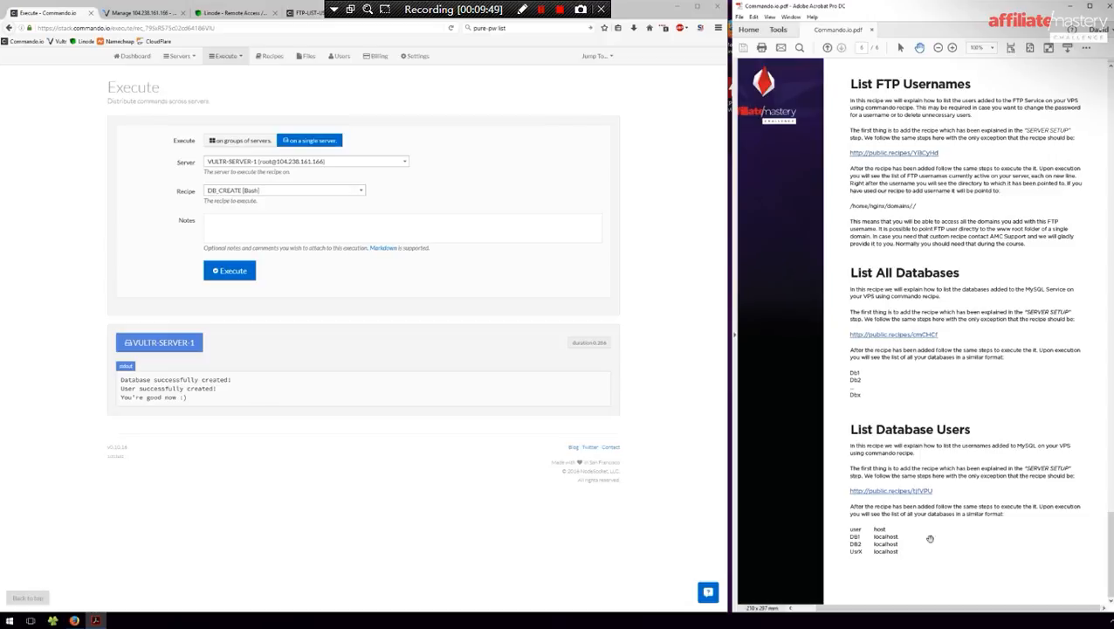
- Run the LIST-DATABASES recipe, found by filtering 'li', on the single server VULTR-SERVER-1
click(234, 59)
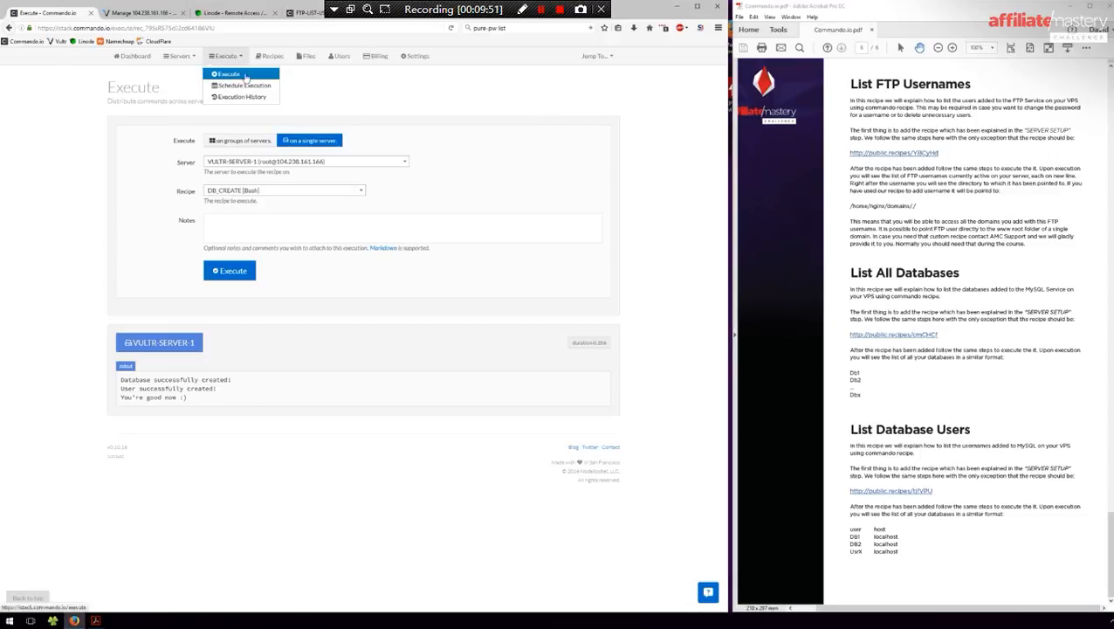
click(234, 75)
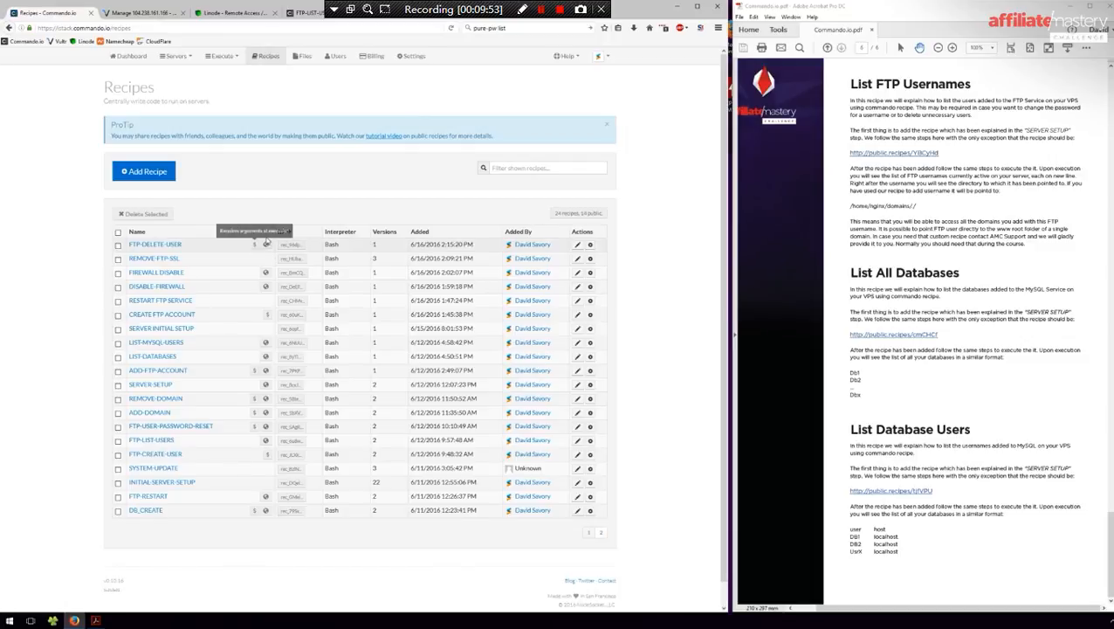
text(li)
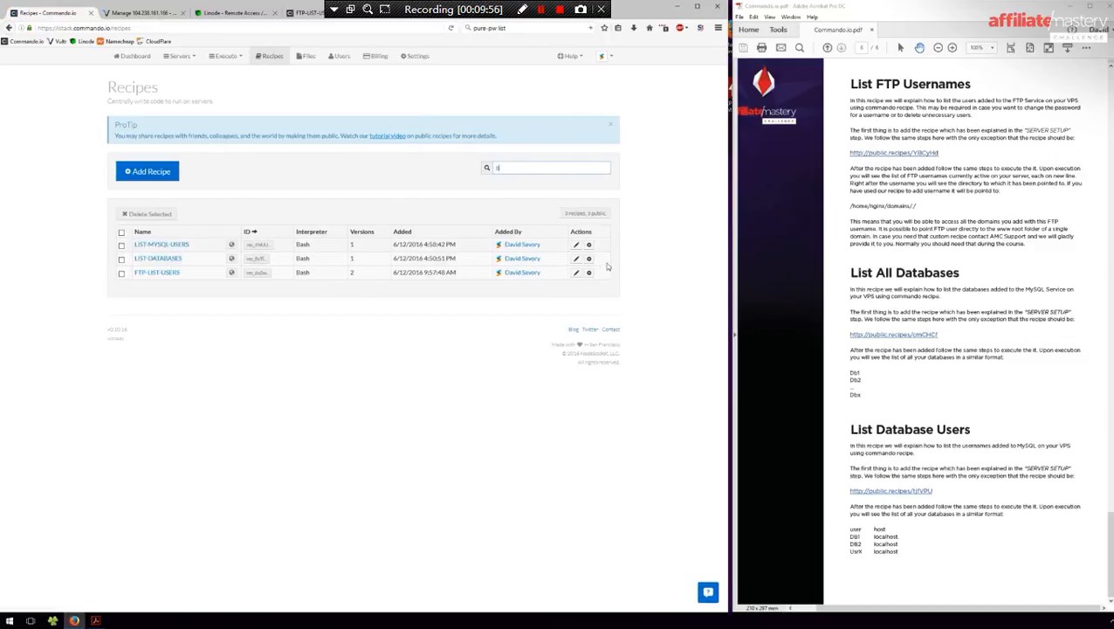
click(588, 259)
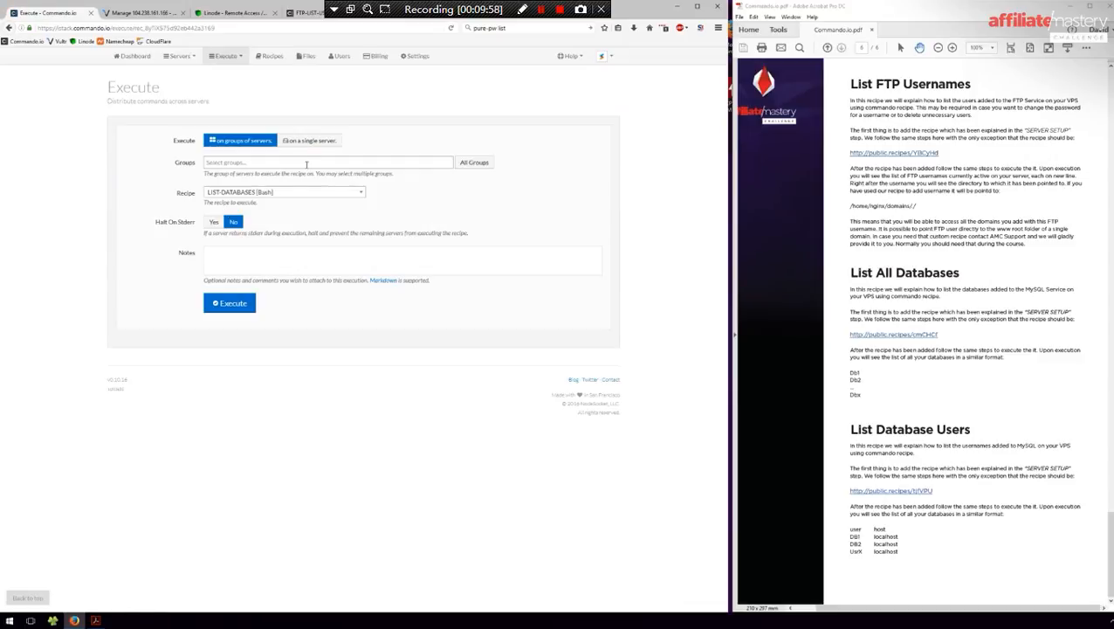
click(297, 141)
click(276, 162)
click(267, 197)
click(230, 270)
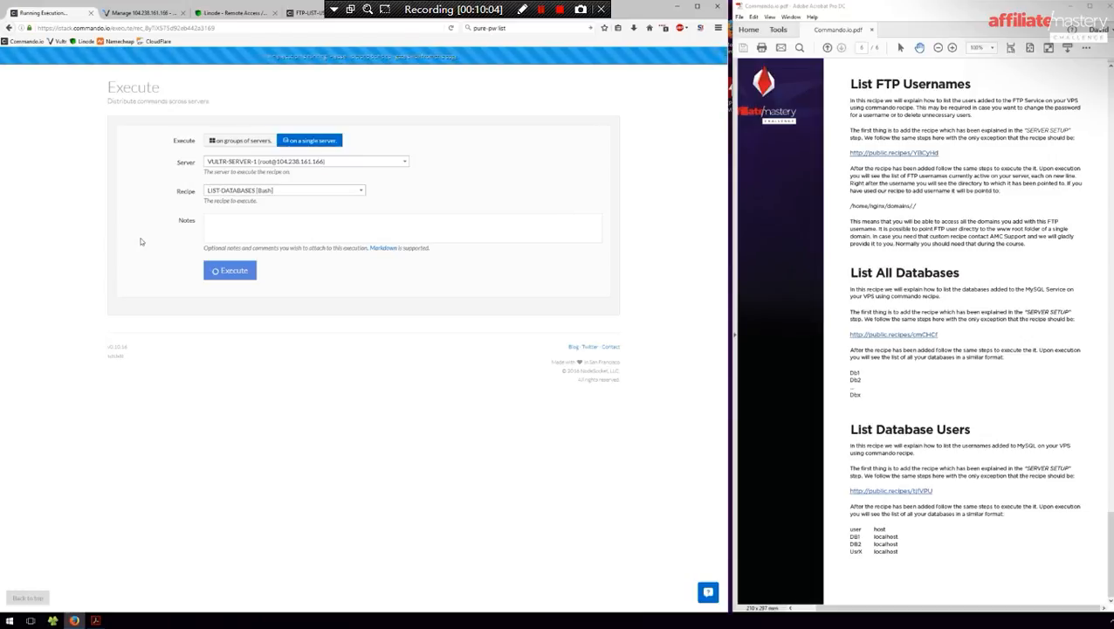
- Highlight testdb in the output, then filter the recipe list by 'list'
drag(129, 380, 65, 384)
click(69, 377)
click(269, 57)
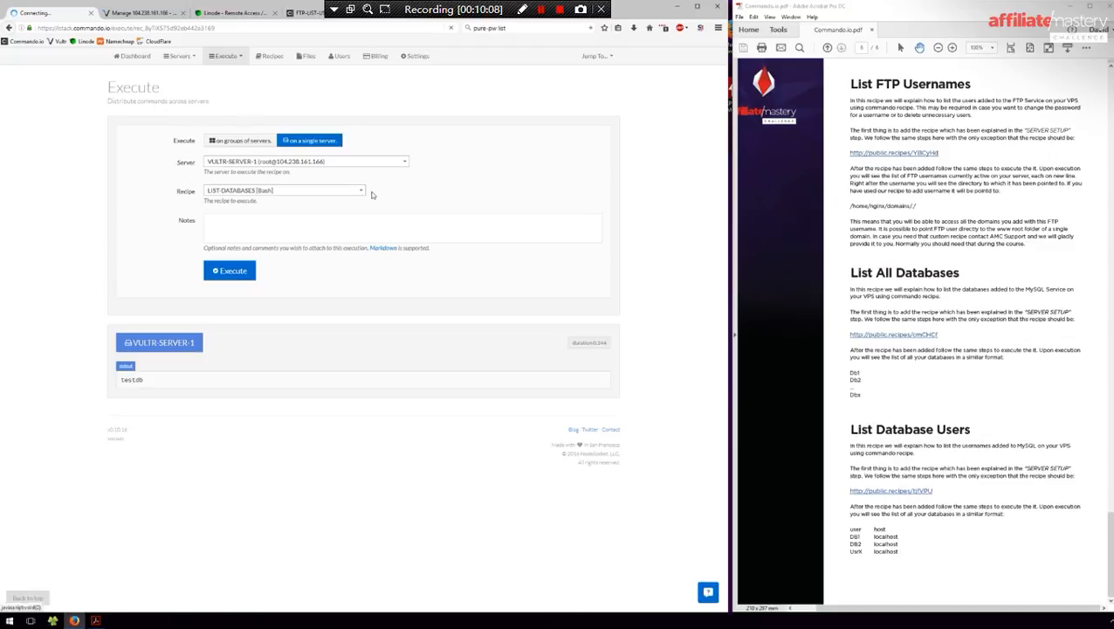
text(list)
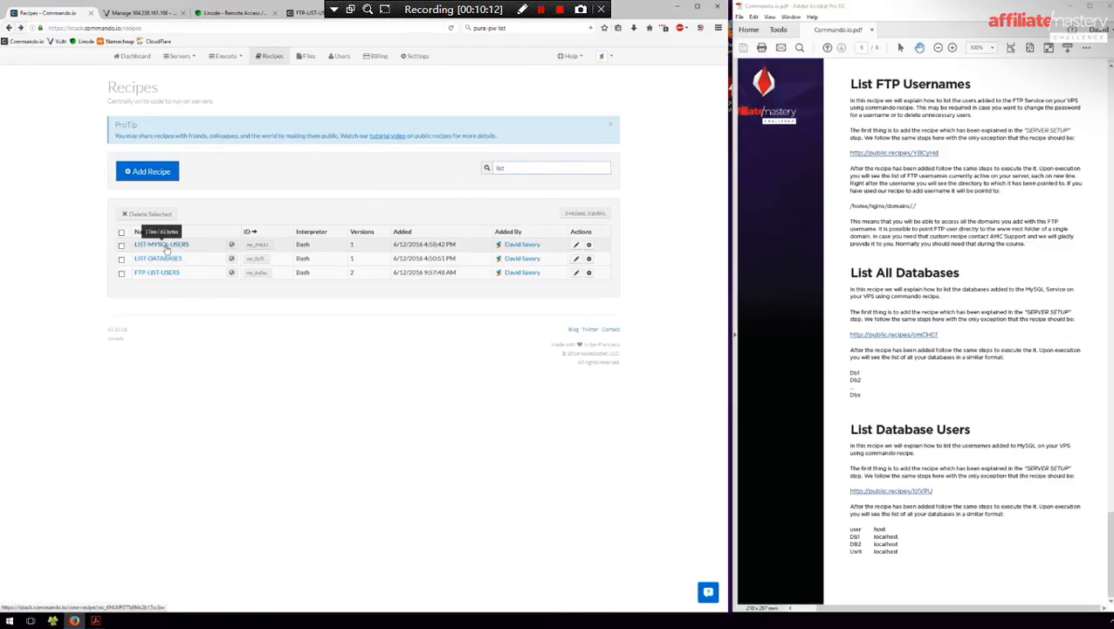
- Run LIST-MYSQL-USERS on VULTR-SERVER-1 and highlight the db_user localhost output line
click(590, 245)
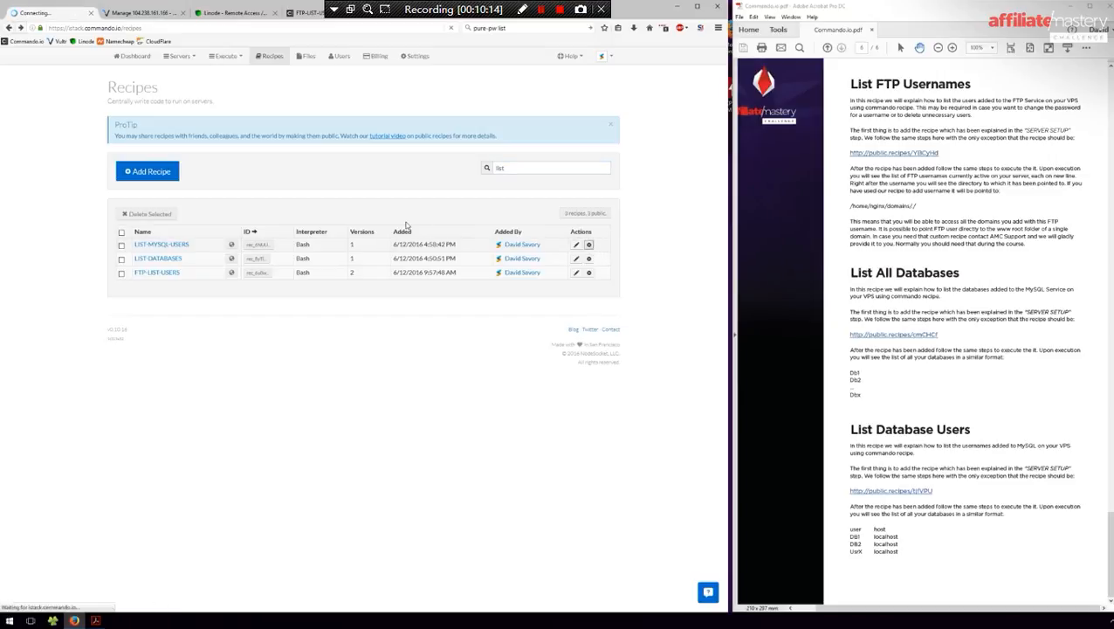
click(311, 141)
click(306, 162)
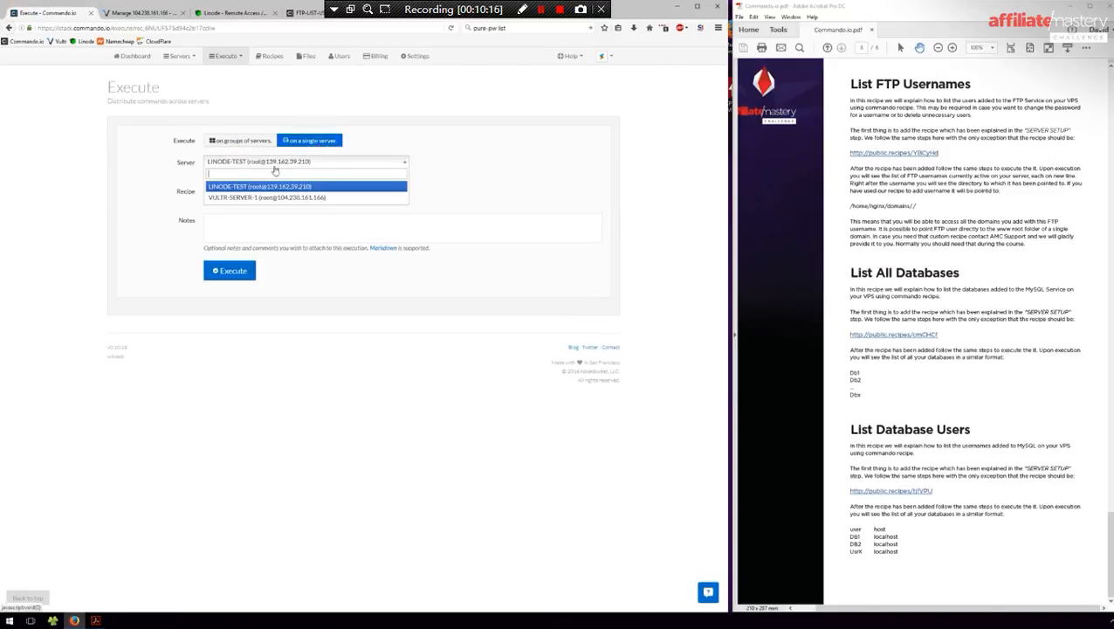
click(262, 193)
click(232, 275)
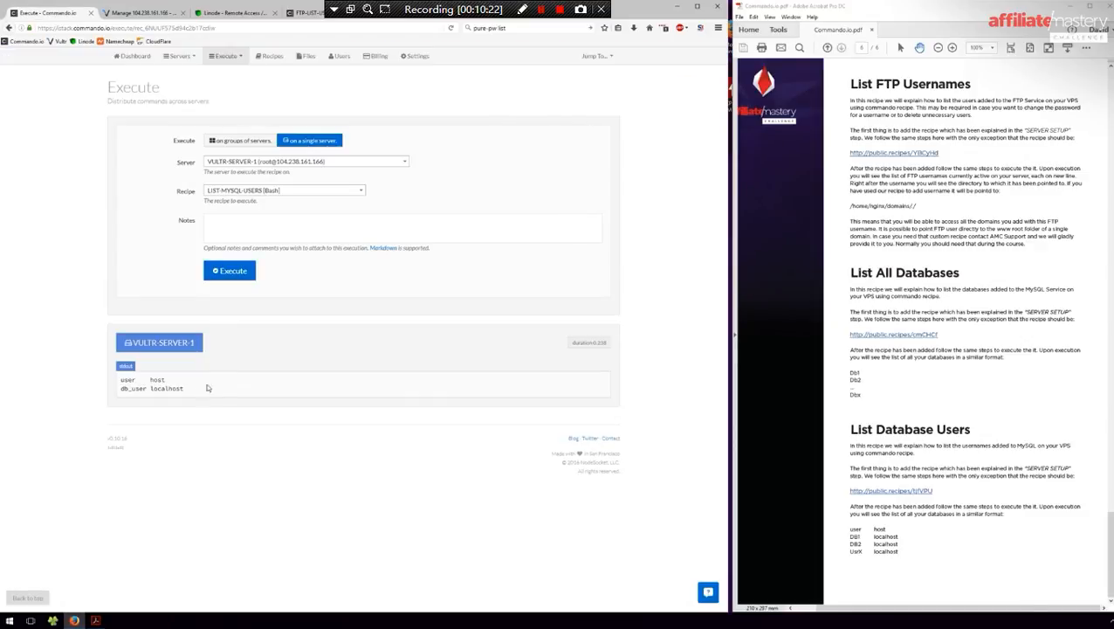
drag(120, 388, 201, 396)
click(208, 399)
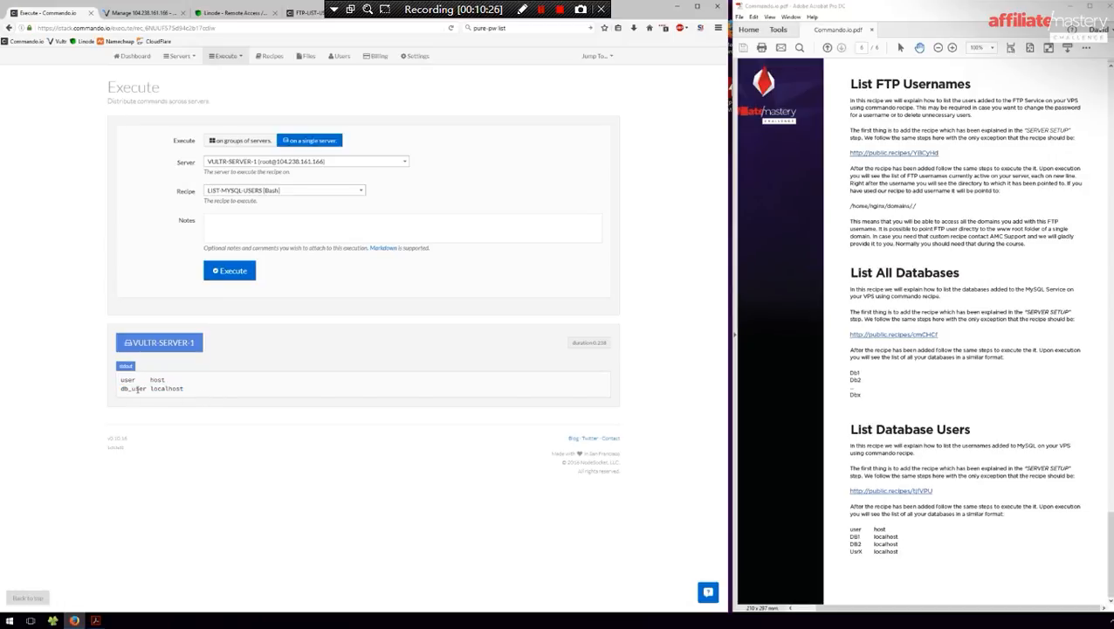
- Review the existing server groups, then return to the recipes list
click(230, 58)
click(185, 87)
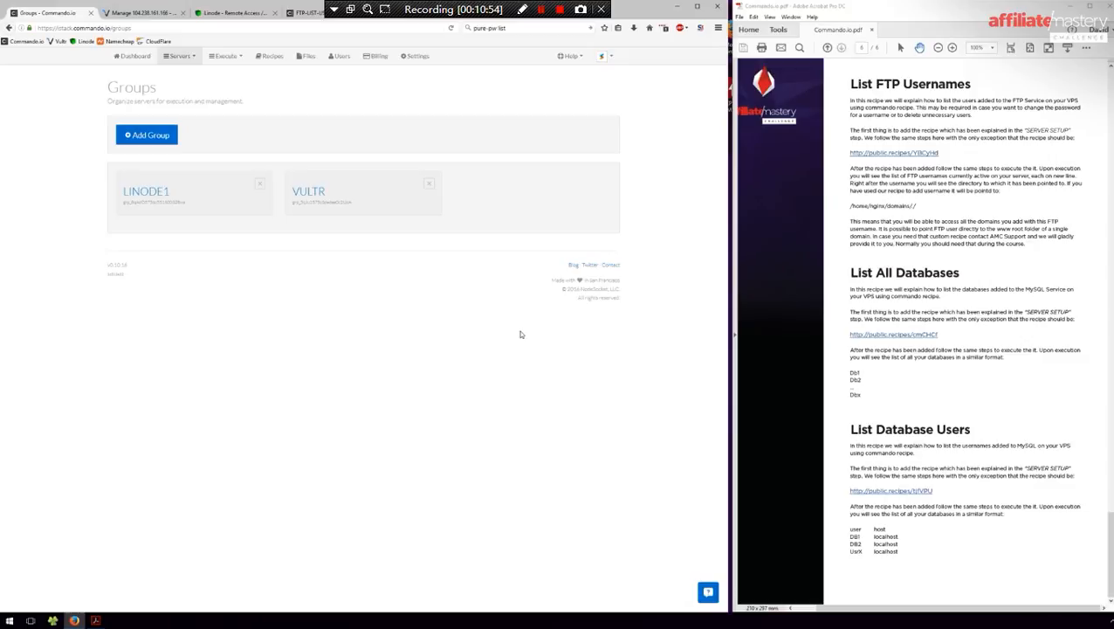
click(273, 56)
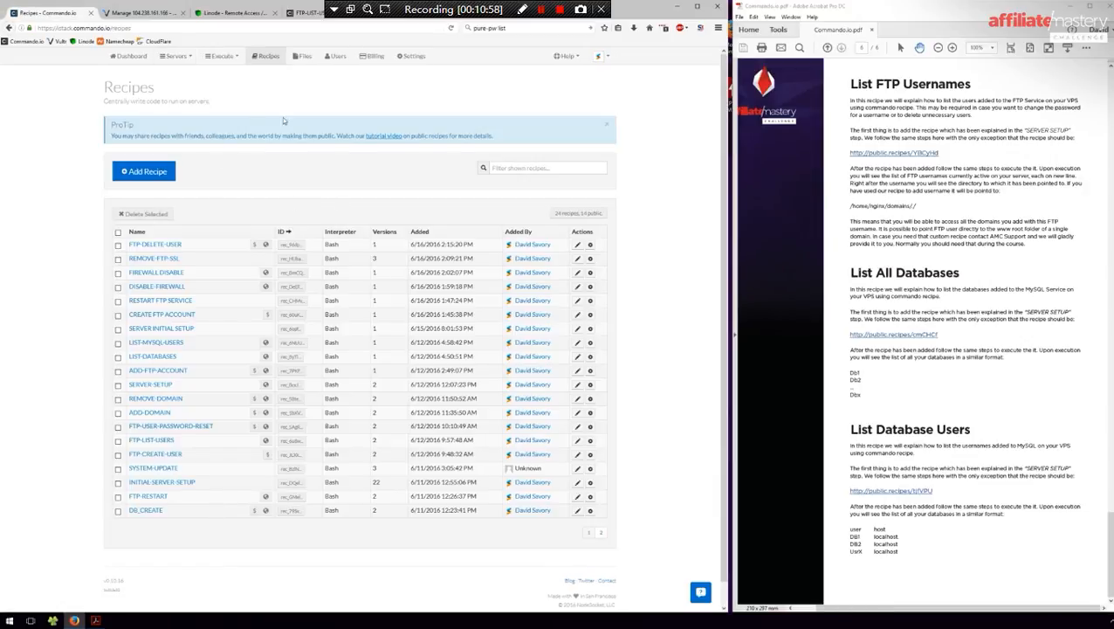
- Start a new recipe execution targeting the -UNGROUPED- (2) server group and list the recipes
click(221, 58)
click(225, 74)
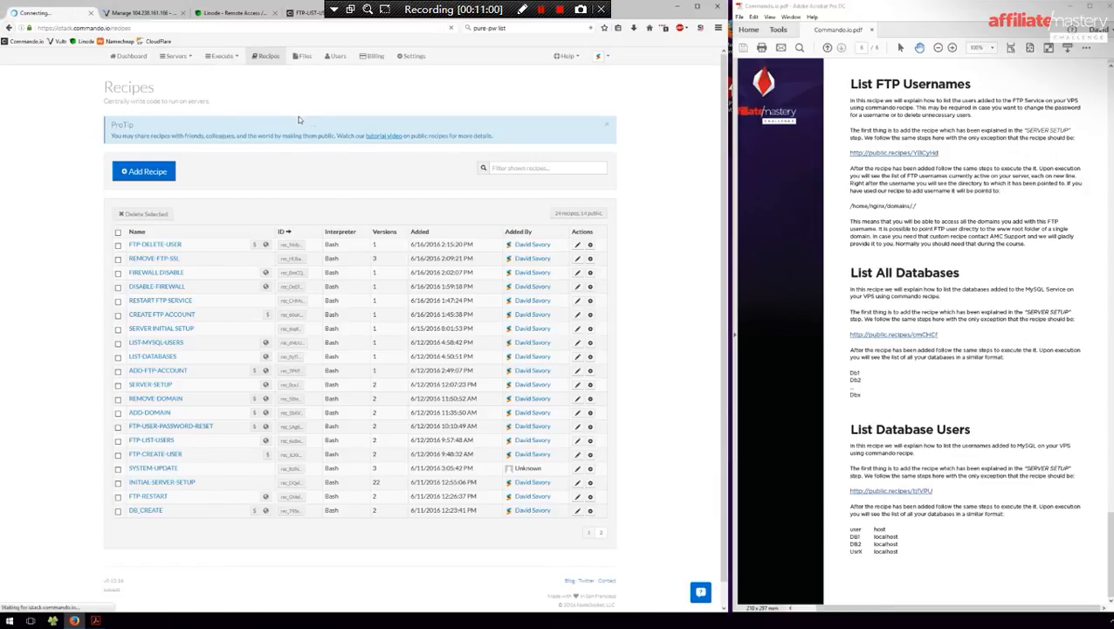
click(240, 162)
click(243, 179)
click(249, 193)
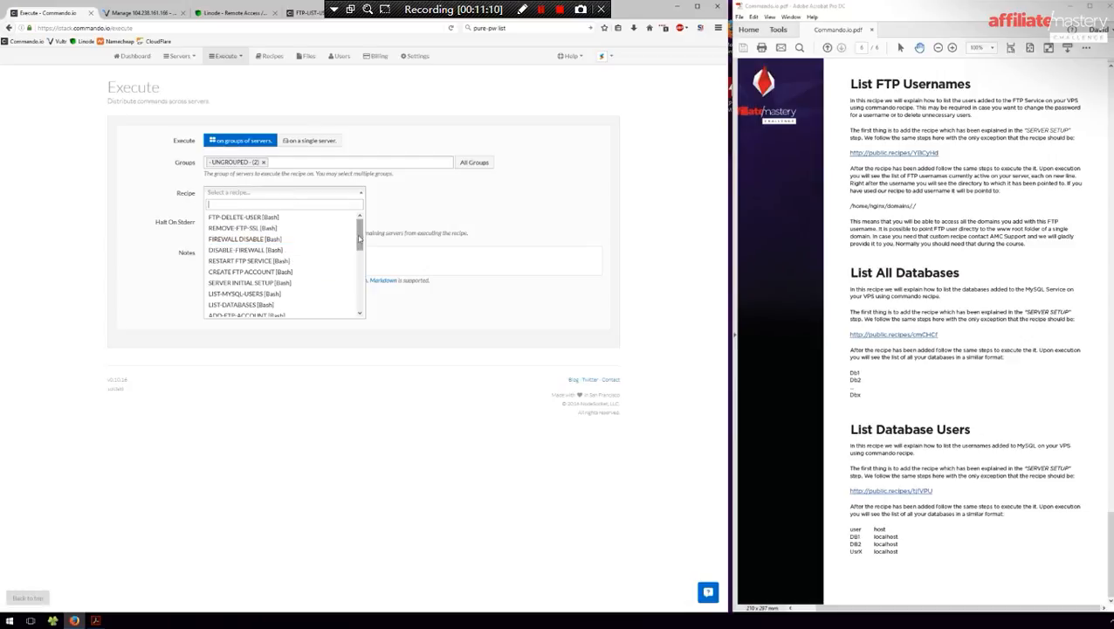
- Run RESTART FTP SERVICE on the -UNGROUPED- servers, restarting pure-ftpd on LINODE-TEST and VULTR-SERVER-1
click(287, 261)
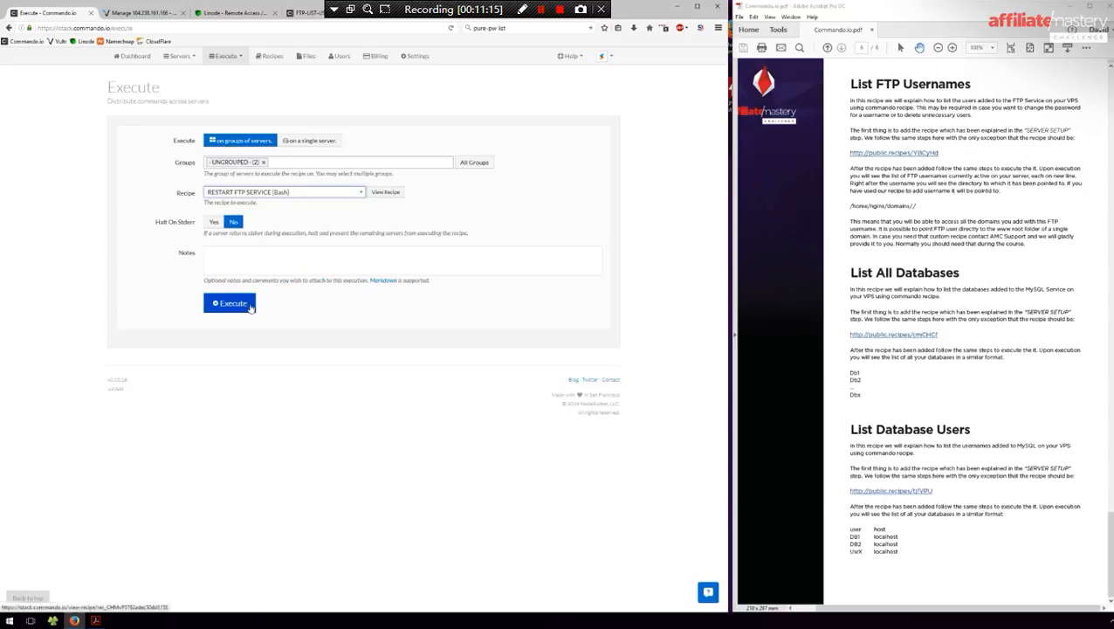
click(233, 305)
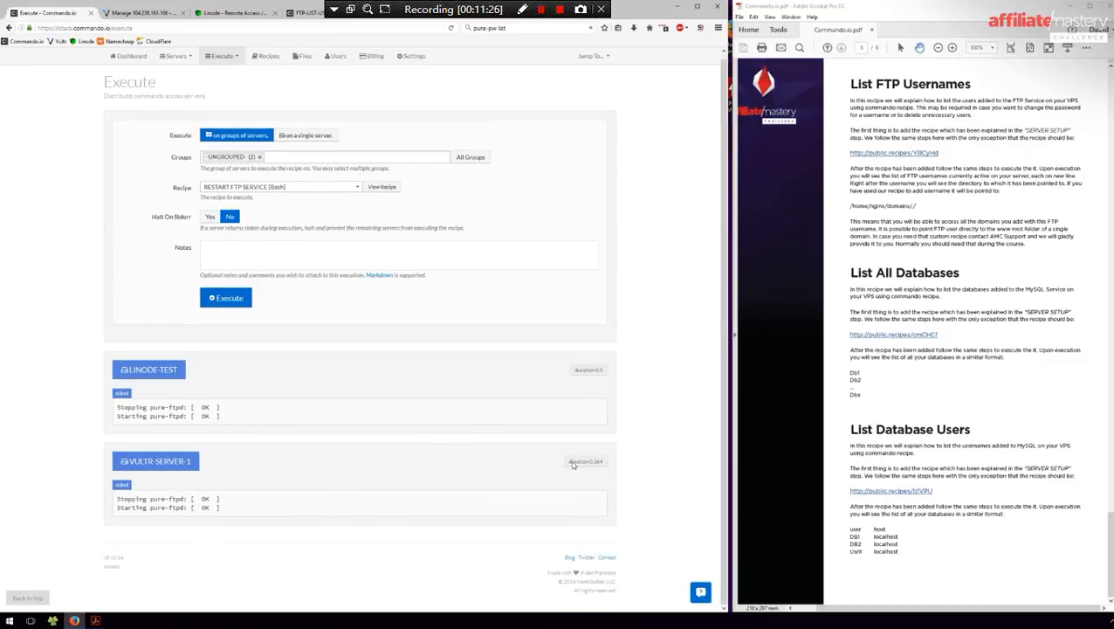
scroll(460, 398, up, 1)
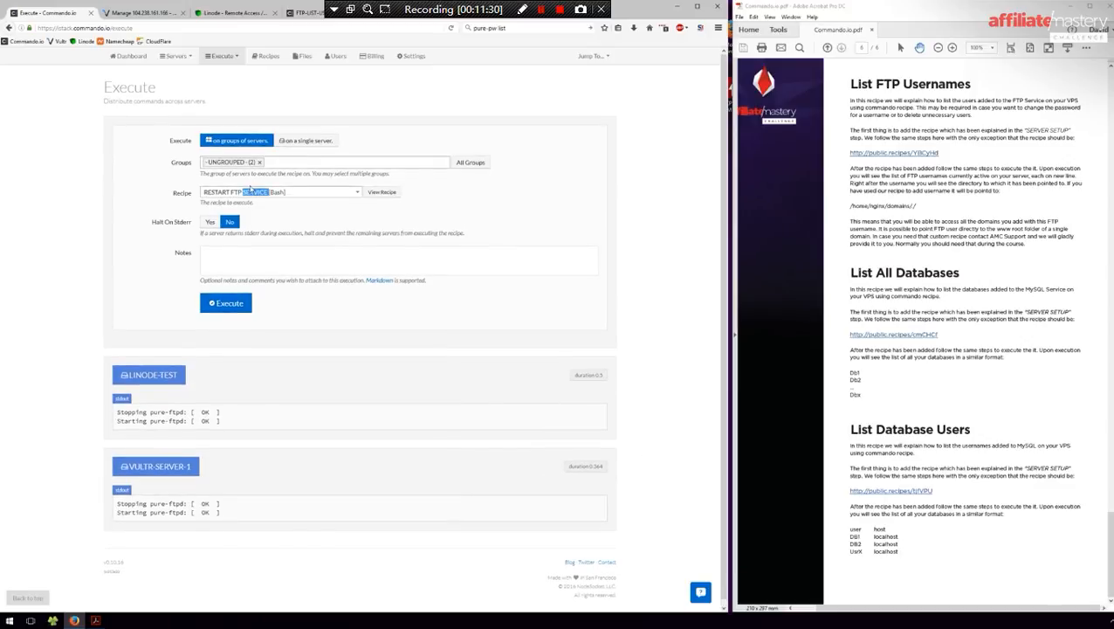
- Choose LIST-DATABASES as the next recipe to execute
click(247, 192)
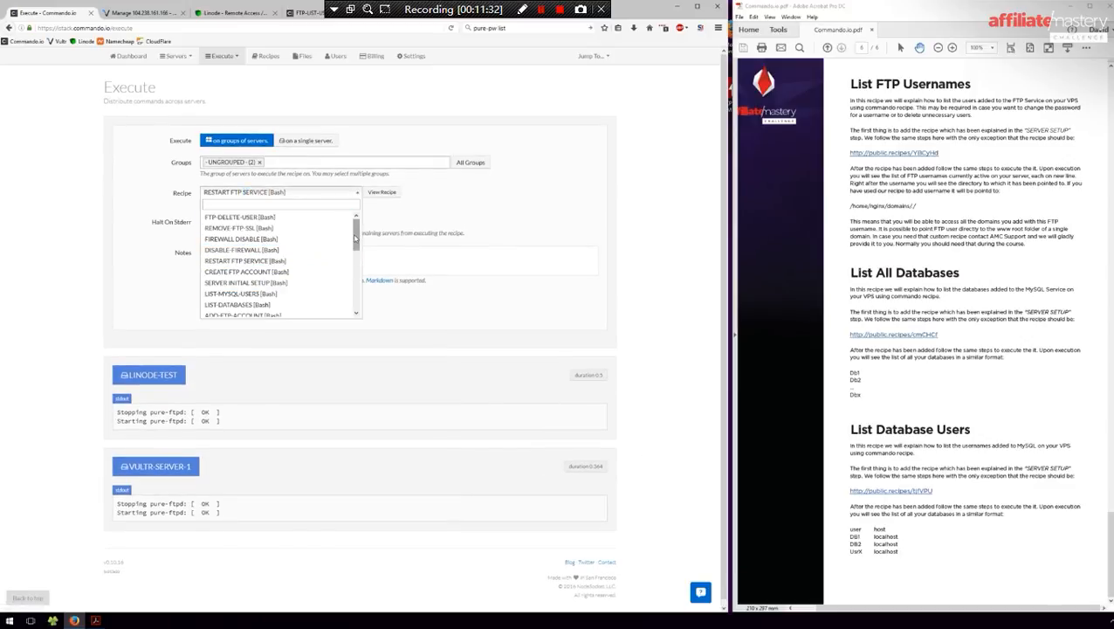
mouse_move(356, 238)
mouse_down()
mouse_move(364, 309)
mouse_move(356, 246)
mouse_up()
click(237, 294)
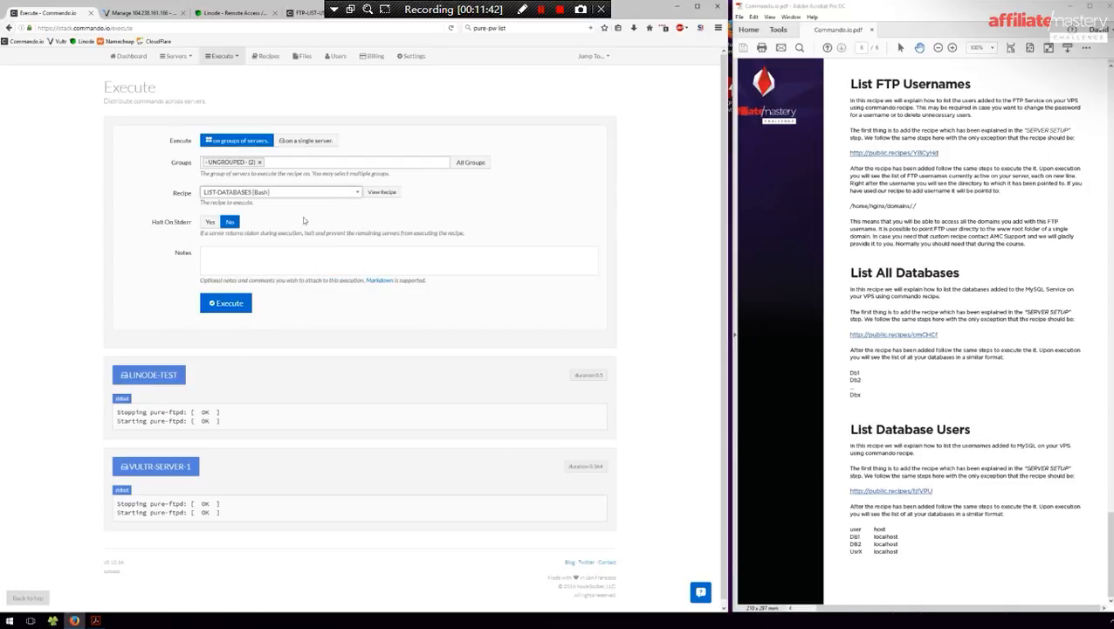
- Run LIST-DATABASES on both ungrouped servers, then choose LIST-MYSQL-USERS as the recipe
click(221, 305)
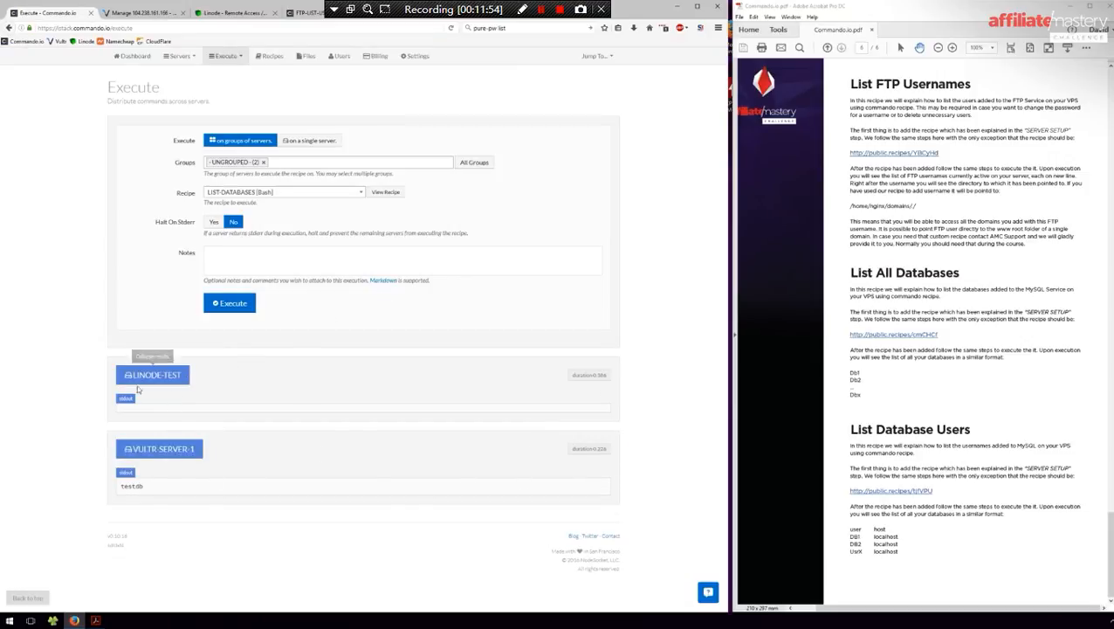
click(330, 193)
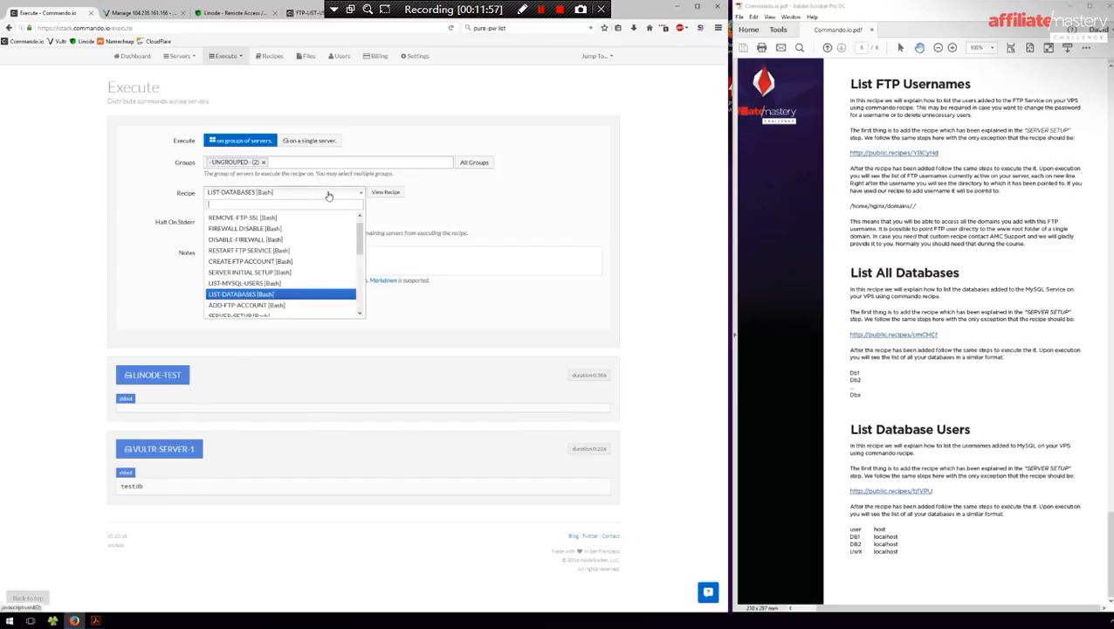
click(253, 284)
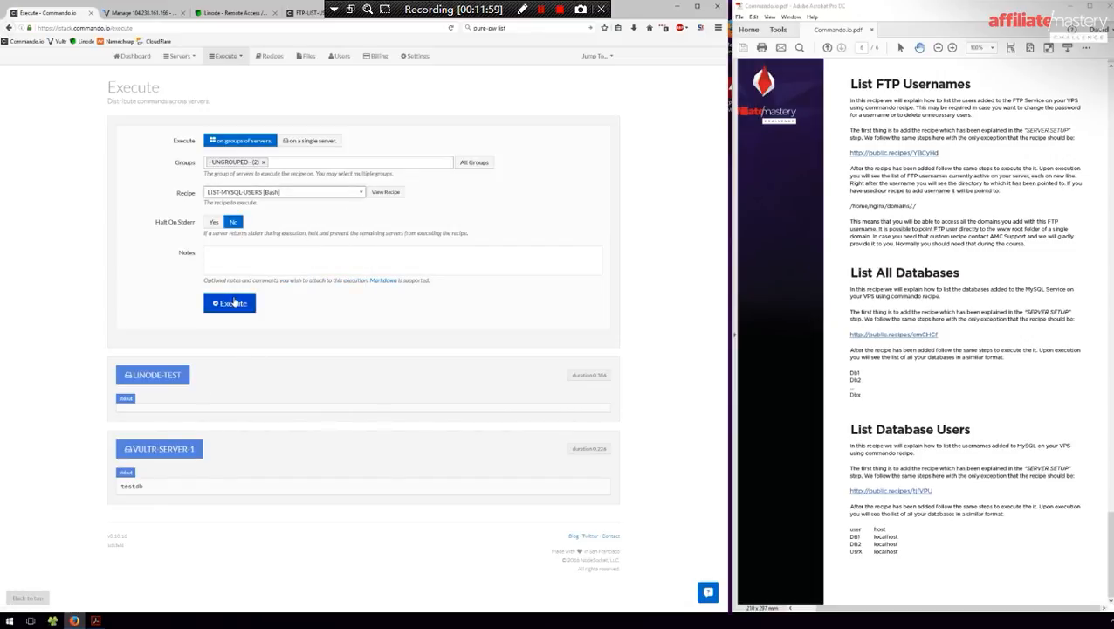
- Execute LIST-MYSQL-USERS on the -UNGROUPED- group of LINODE-TEST and VULTR-SERVER-1
click(232, 303)
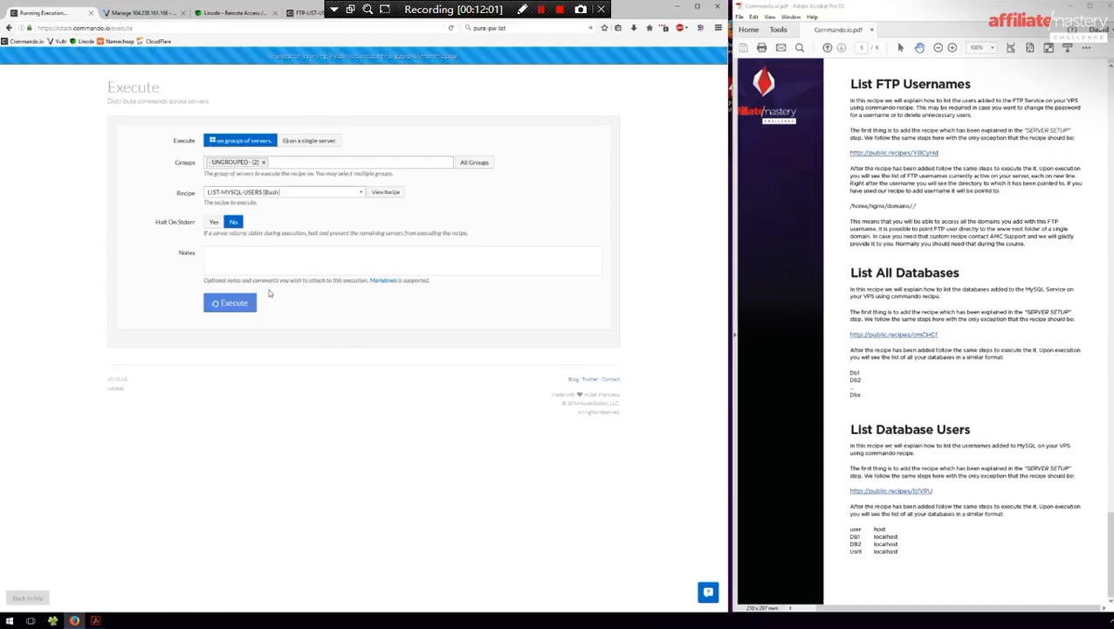